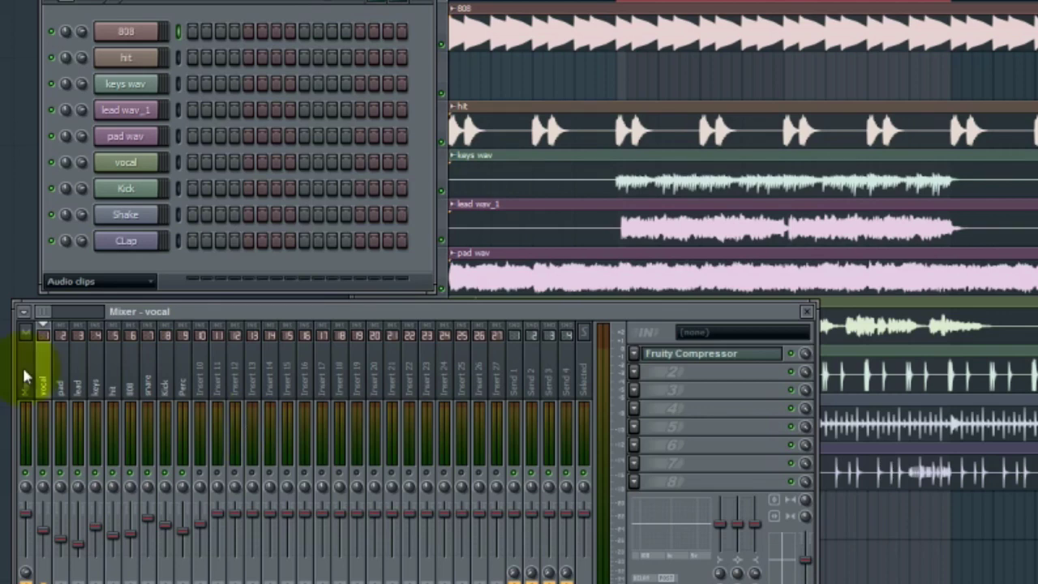
Select the hit insert in the mixer and stop the beat's playback
{"action": "left_click", "coordinate": [45, 487]}
{"action": "left_click", "coordinate": [50, 537]}
{"action": "left_click", "coordinate": [118, 511]}
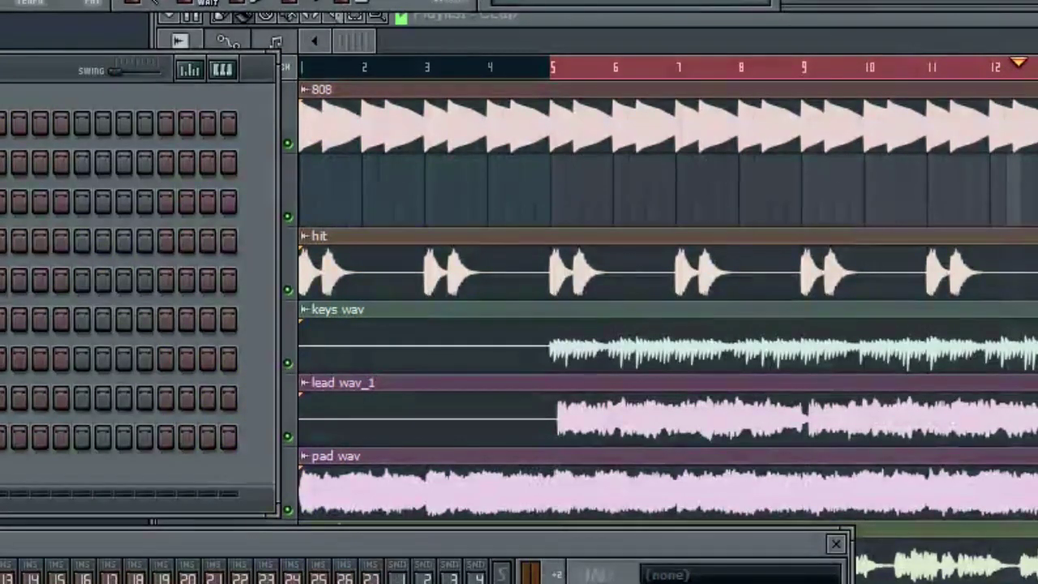
{"action": "key", "text": "space"}
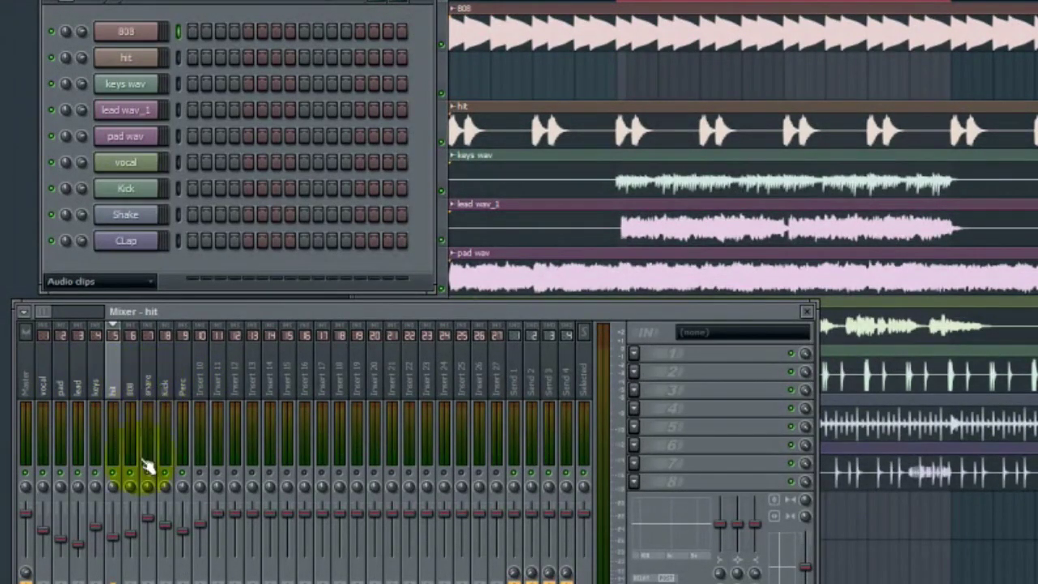
Reset the vocal, pad, lead, keys, hit, 808, Kick and Perc faders to default level
{"action": "left_click", "coordinate": [44, 531]}
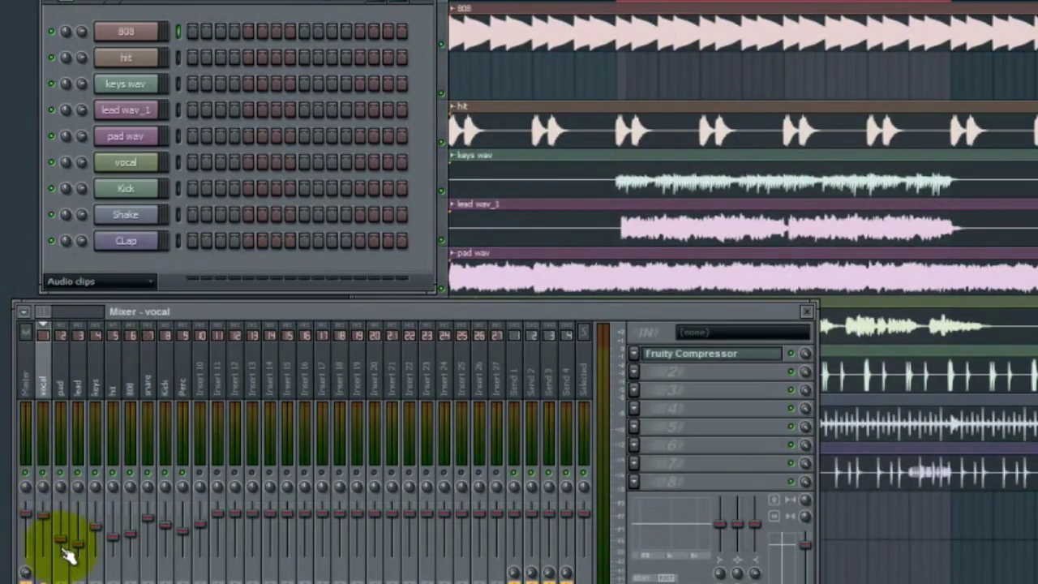
{"action": "left_click_drag", "start_coordinate": [61, 540], "coordinate": [81, 548]}
{"action": "left_click", "coordinate": [79, 493]}
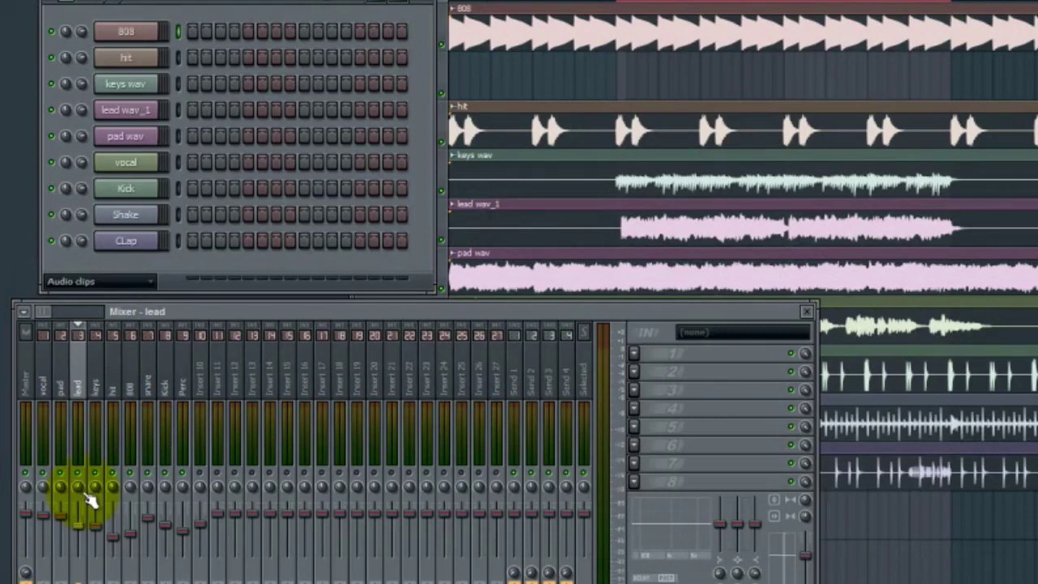
{"action": "left_click", "coordinate": [96, 514]}
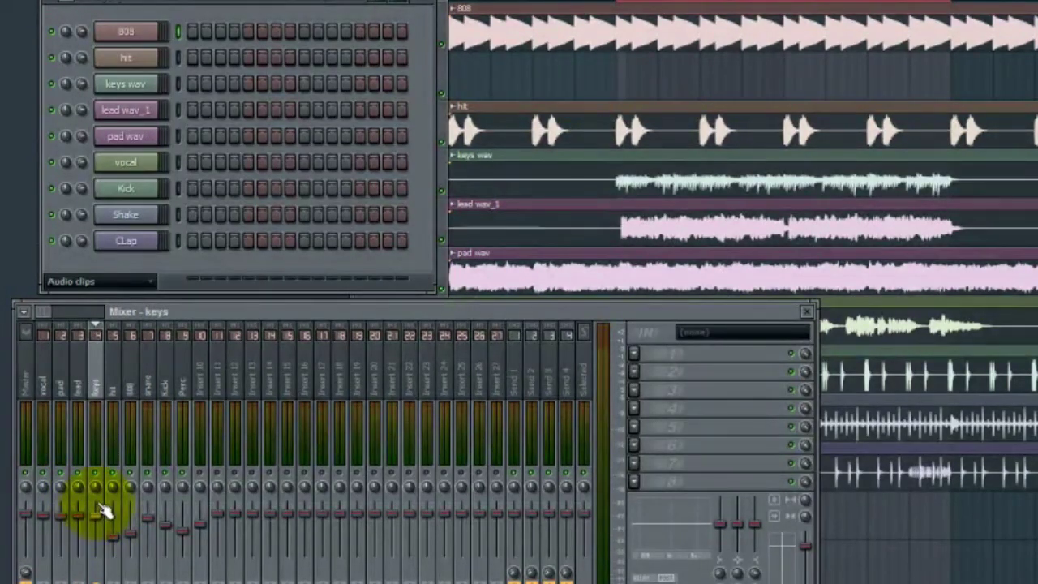
{"action": "left_click", "coordinate": [113, 519]}
{"action": "left_click", "coordinate": [133, 543]}
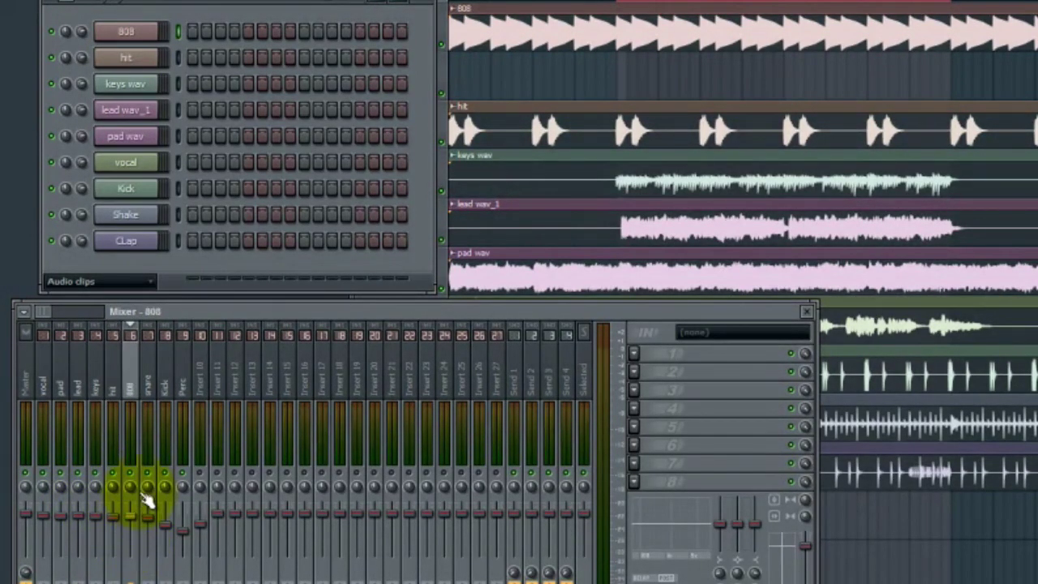
{"action": "left_click", "coordinate": [167, 509]}
{"action": "left_click", "coordinate": [186, 541]}
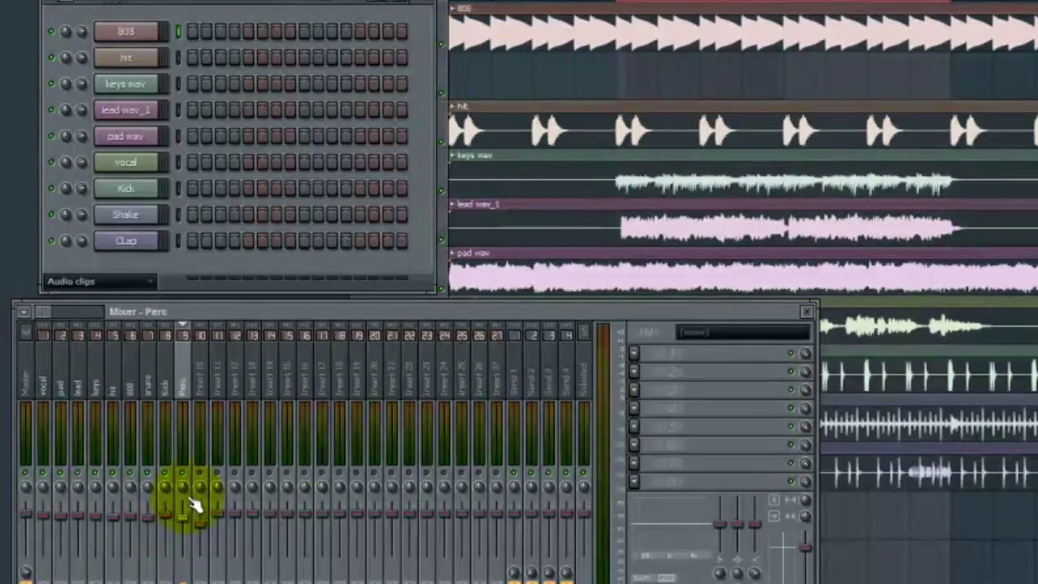
Step through Insert 10, Perc, hit and lead, ending on the pad insert
{"action": "left_click", "coordinate": [205, 525]}
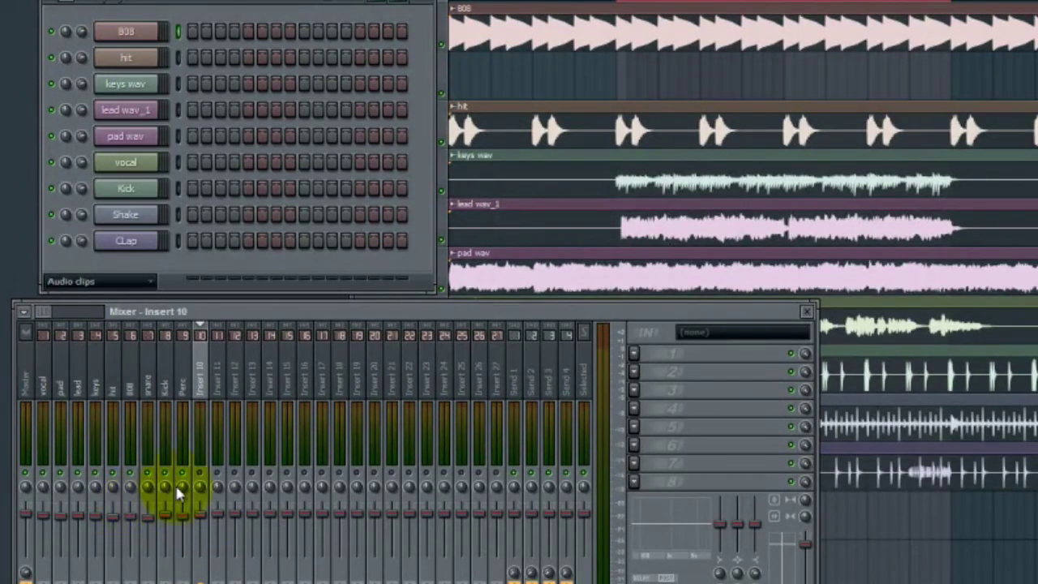
{"action": "left_click", "coordinate": [179, 491]}
{"action": "left_click", "coordinate": [114, 487]}
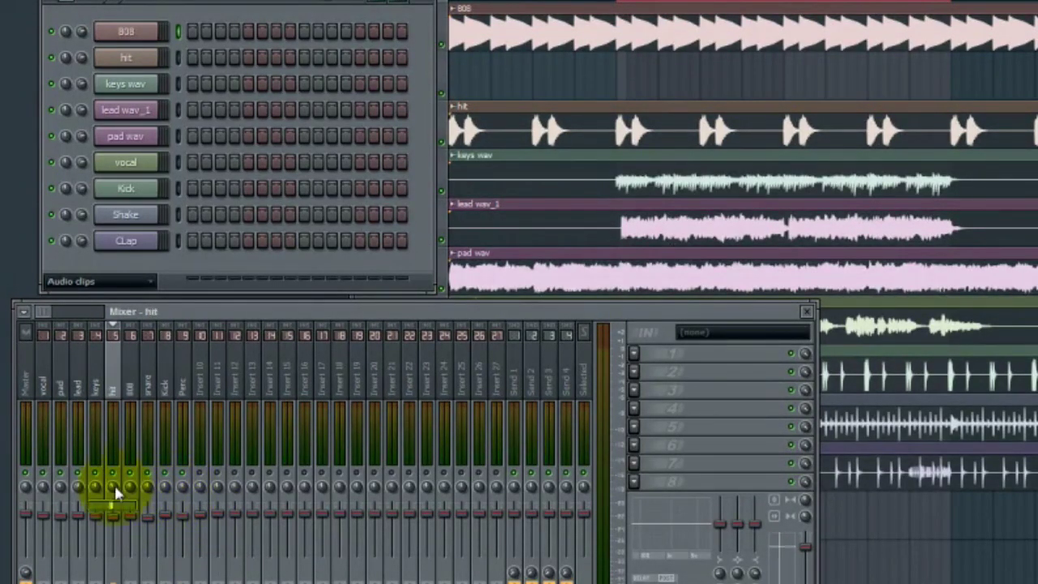
{"action": "left_click", "coordinate": [78, 485]}
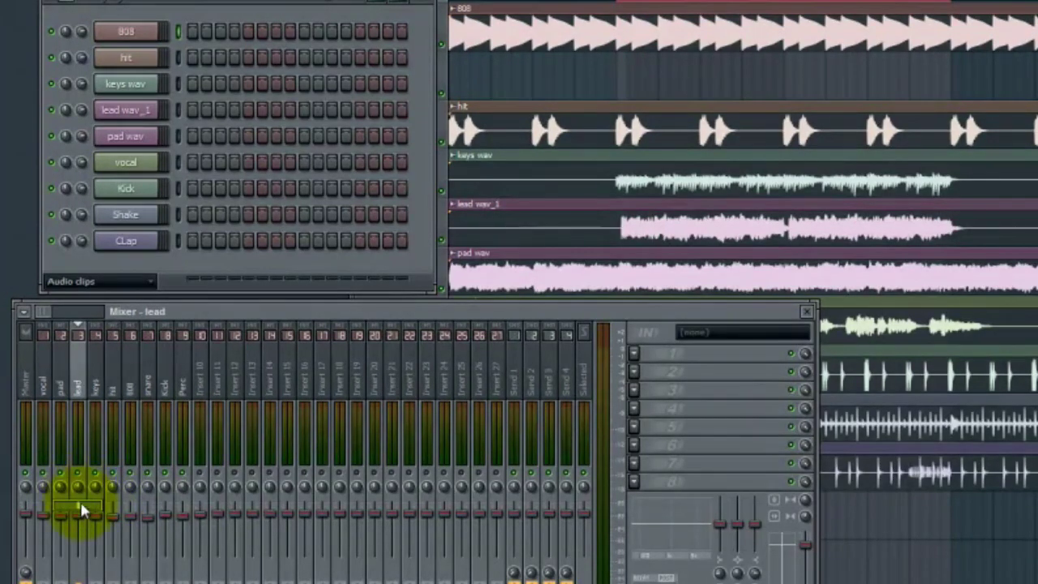
{"action": "left_click", "coordinate": [60, 481]}
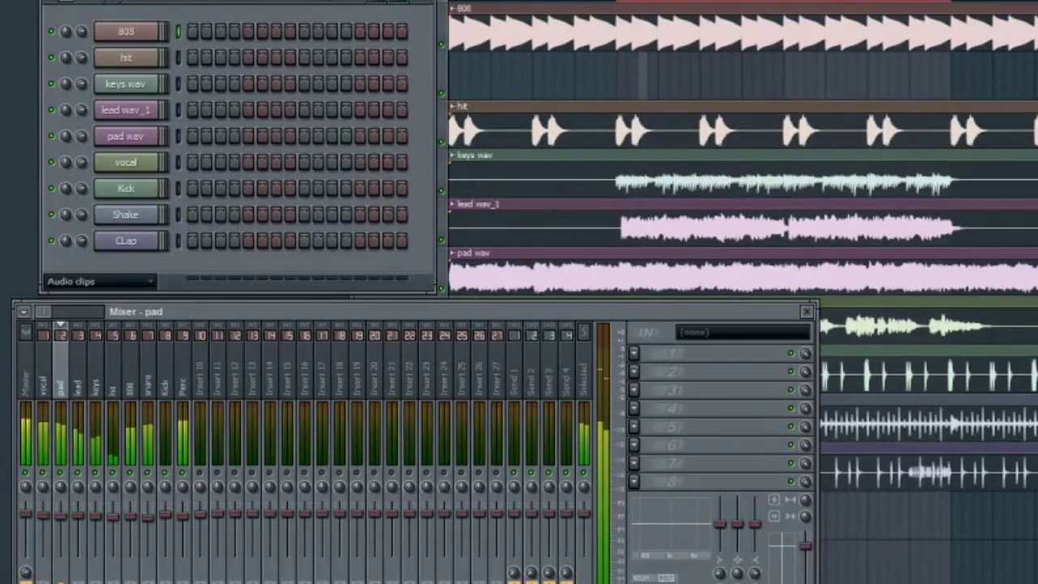
Stop playback, bypass the Master's Soundgoodizer, and go back to the vocal insert
{"action": "key", "text": "space"}
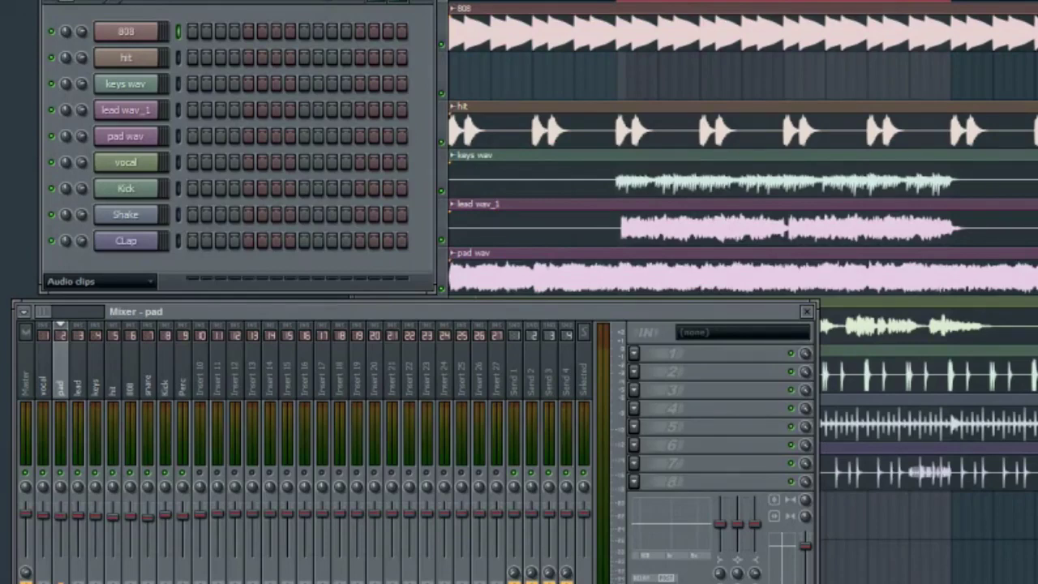
{"action": "left_click", "coordinate": [28, 381]}
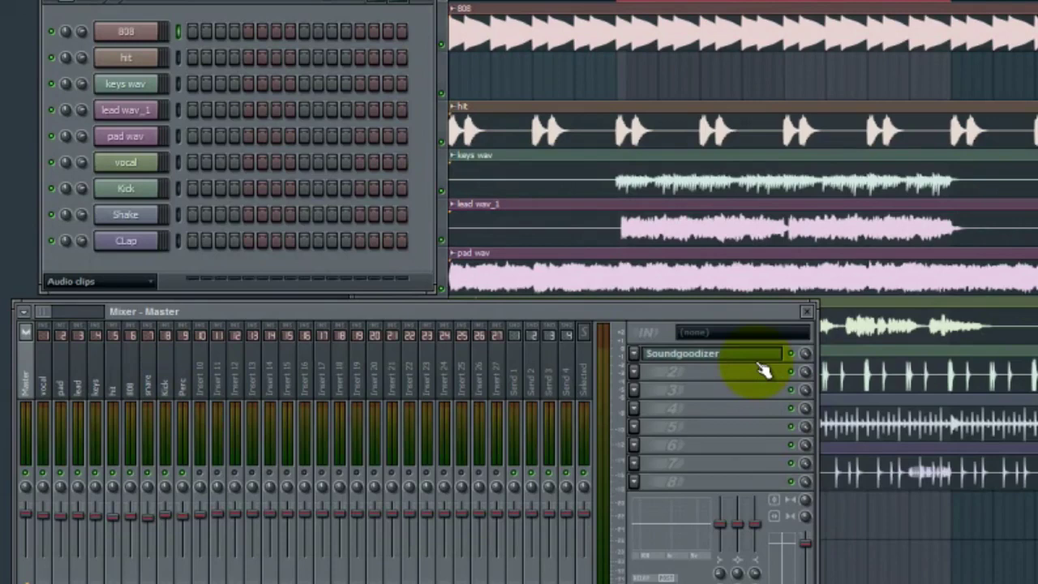
{"action": "left_click", "coordinate": [791, 354]}
{"action": "left_click", "coordinate": [47, 380]}
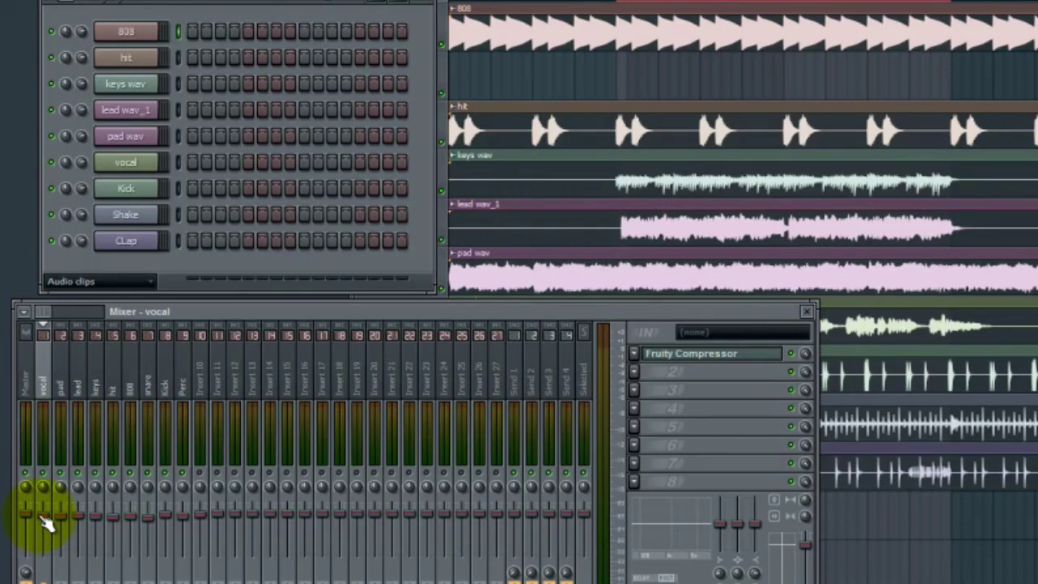
Pull the vocal and pad faders down below the other inserts
{"action": "left_click_drag", "start_coordinate": [44, 522], "coordinate": [48, 560]}
{"action": "left_click_drag", "start_coordinate": [61, 515], "coordinate": [68, 568]}
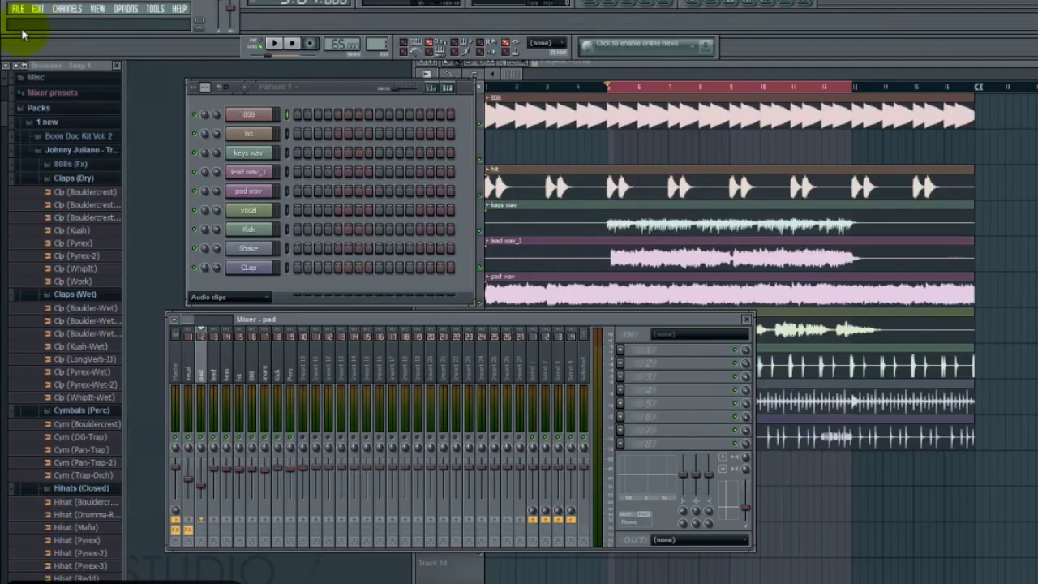
Pan the pad 17% left, then set the lead to -8.0 dB panned 98% right
{"action": "left_click_drag", "start_coordinate": [204, 449], "coordinate": [203, 441]}
{"action": "left_click", "coordinate": [216, 375]}
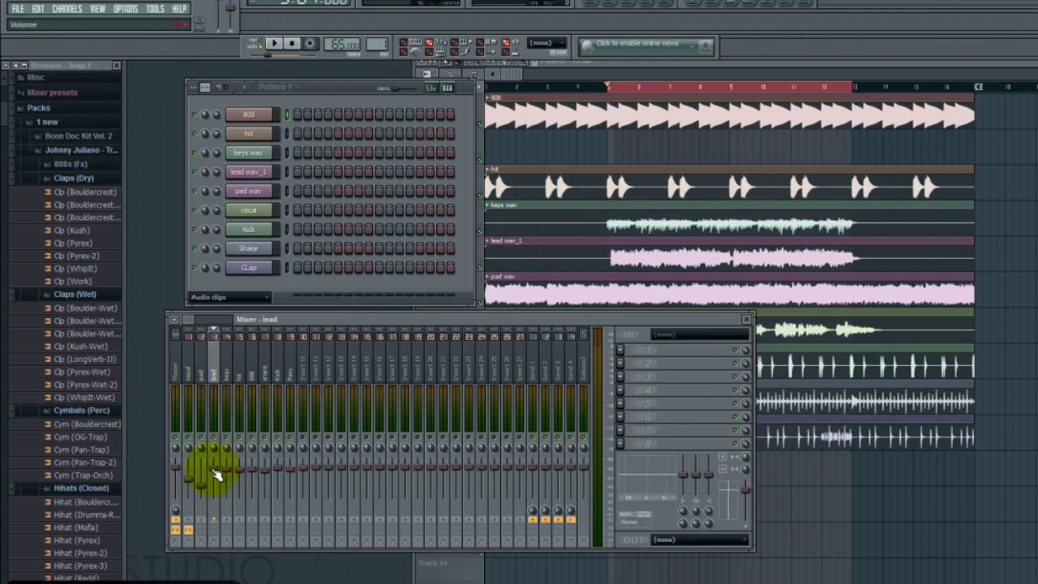
{"action": "left_click_drag", "start_coordinate": [216, 475], "coordinate": [225, 528]}
{"action": "left_click_drag", "start_coordinate": [212, 447], "coordinate": [219, 429]}
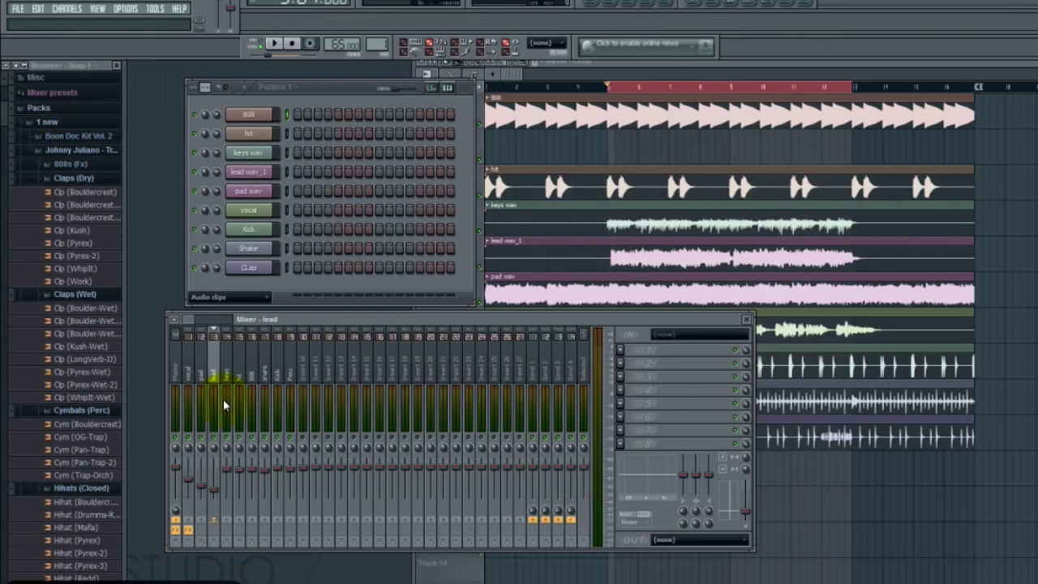
{"action": "left_click", "coordinate": [217, 375]}
Play the beat briefly to audition the mix, stop it, and select the keys insert
{"action": "left_click", "coordinate": [276, 45]}
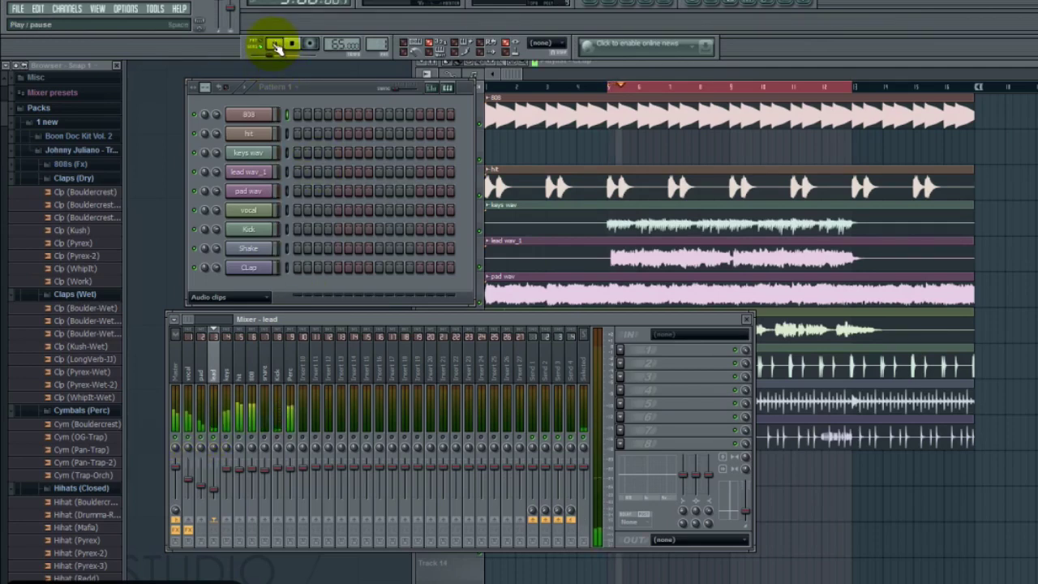
{"action": "left_click", "coordinate": [194, 381]}
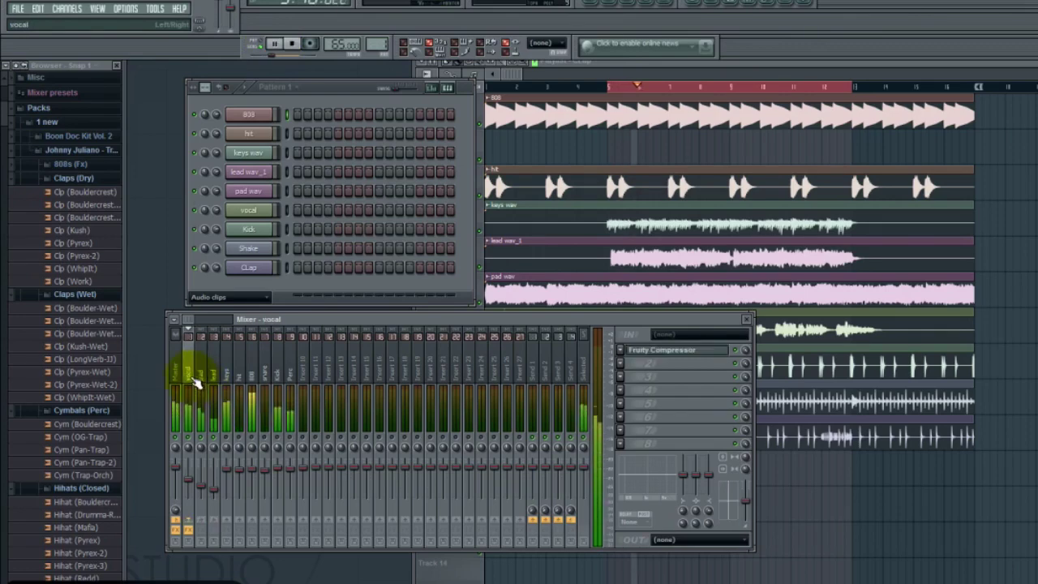
{"action": "left_click", "coordinate": [293, 46]}
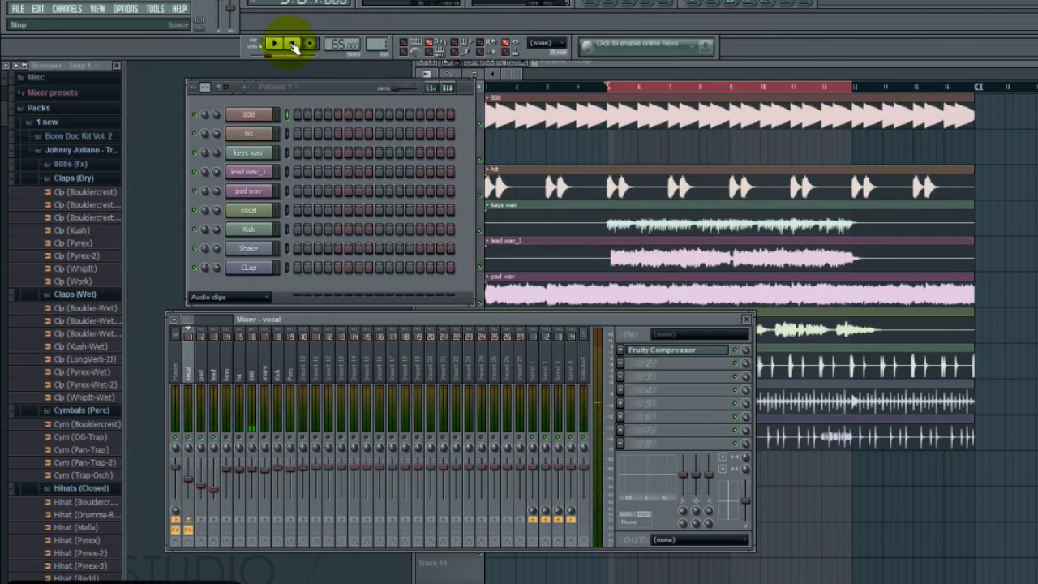
{"action": "left_click", "coordinate": [228, 377]}
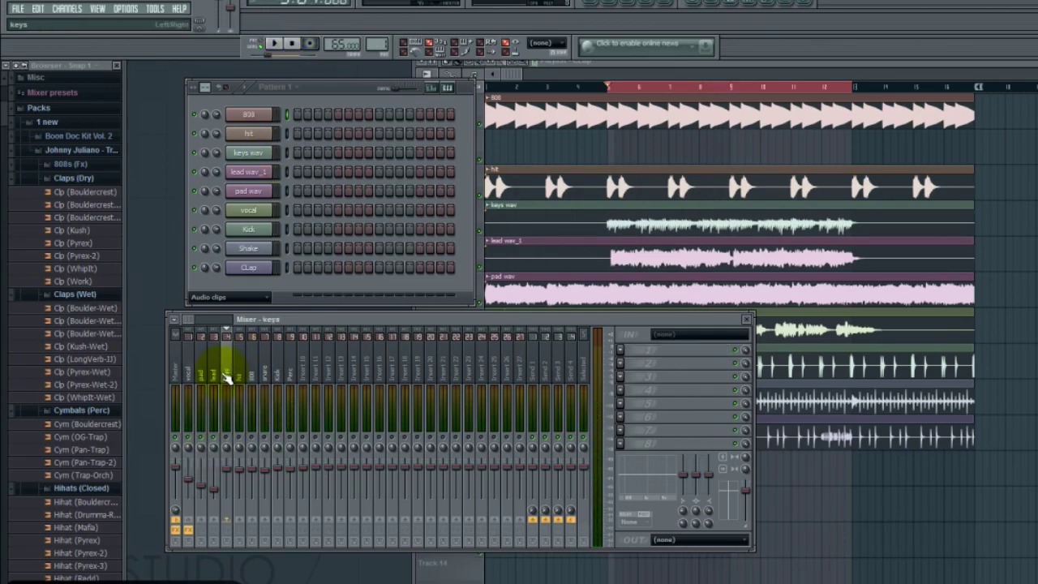
Nudge the keys fader slightly lower and turn the hit fader further down, ending on 808
{"action": "mouse_move", "coordinate": [220, 480]}
{"action": "left_mouse_down"}
{"action": "mouse_move", "coordinate": [230, 464]}
{"action": "mouse_move", "coordinate": [213, 491]}
{"action": "mouse_move", "coordinate": [232, 472]}
{"action": "mouse_move", "coordinate": [231, 483]}
{"action": "left_mouse_up"}
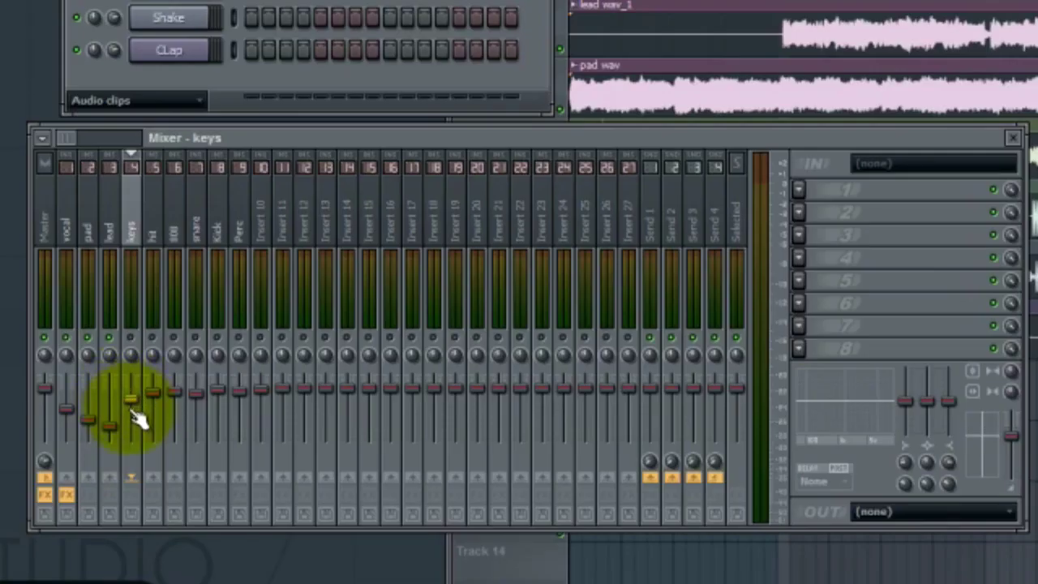
{"action": "left_click_drag", "start_coordinate": [138, 415], "coordinate": [145, 435]}
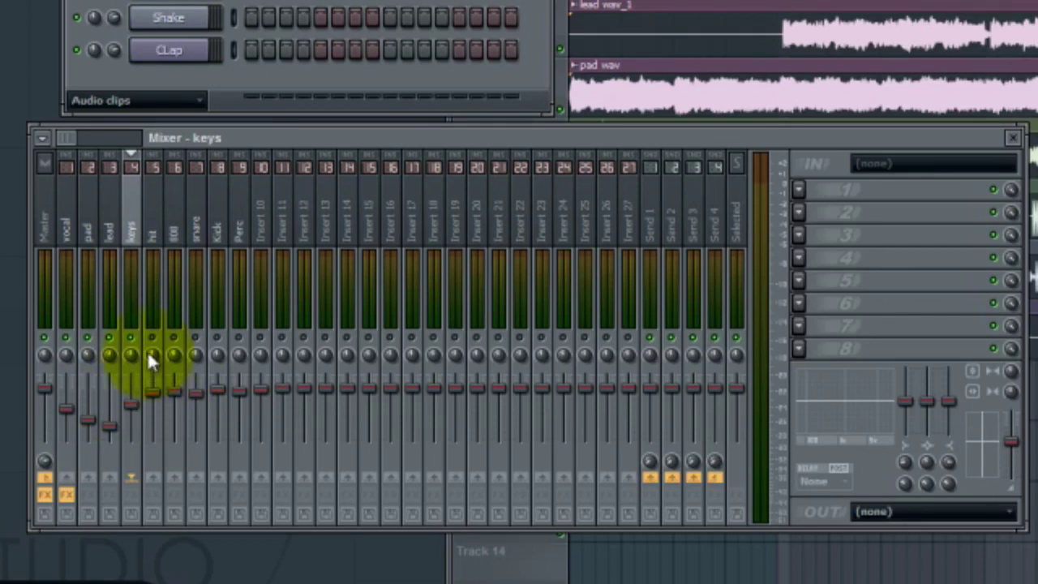
{"action": "left_click", "coordinate": [165, 236]}
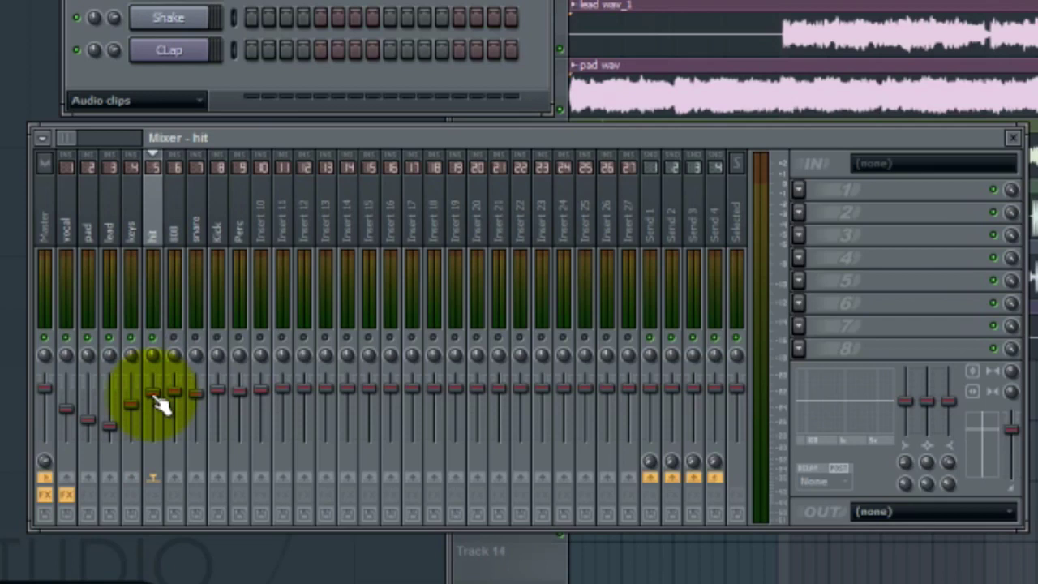
{"action": "left_click_drag", "start_coordinate": [162, 405], "coordinate": [159, 454]}
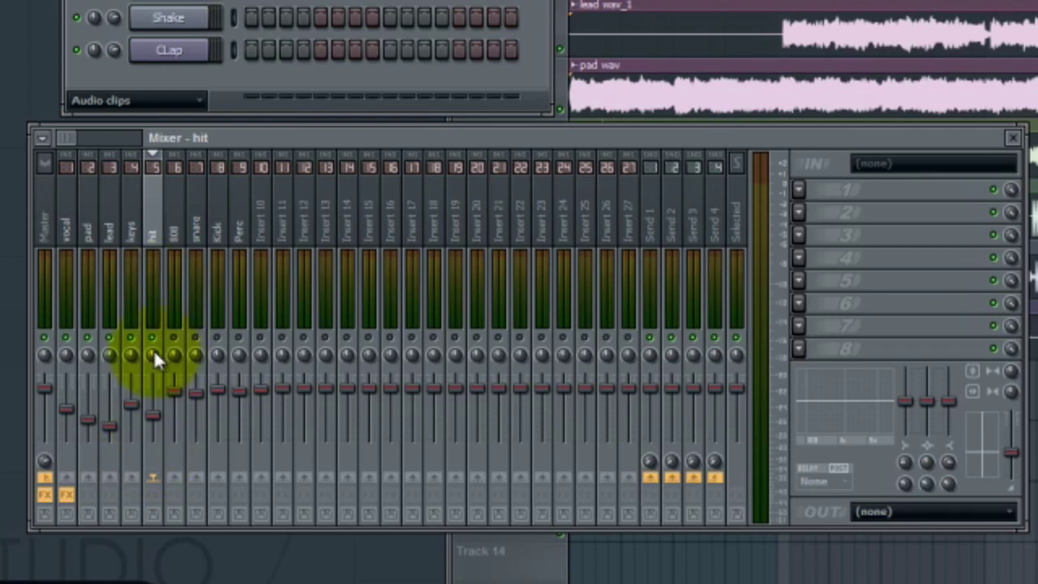
{"action": "left_click_drag", "start_coordinate": [157, 357], "coordinate": [151, 373]}
{"action": "left_click", "coordinate": [177, 227]}
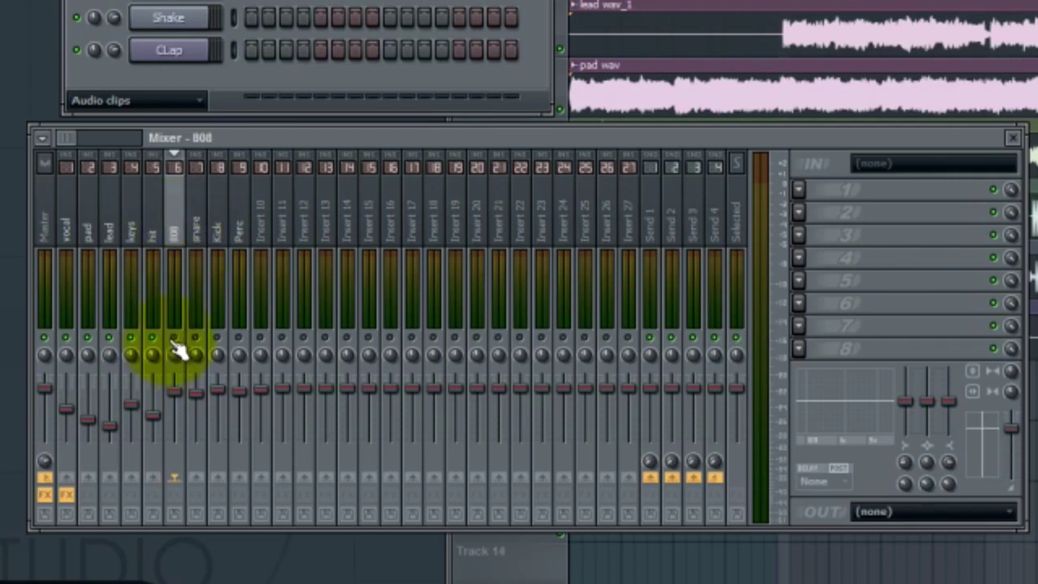
{"action": "left_click", "coordinate": [161, 235]}
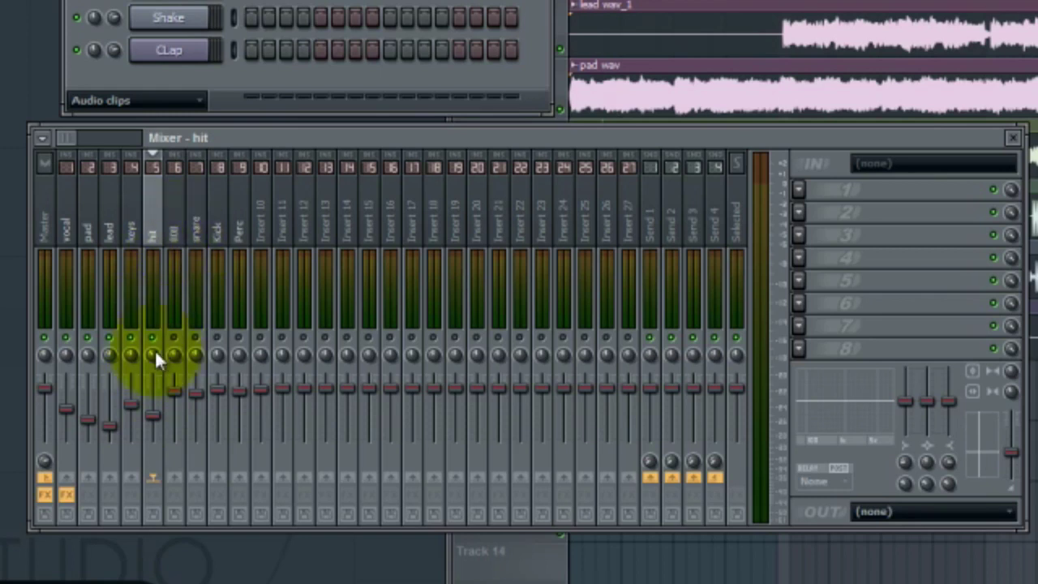
{"action": "left_click", "coordinate": [177, 235]}
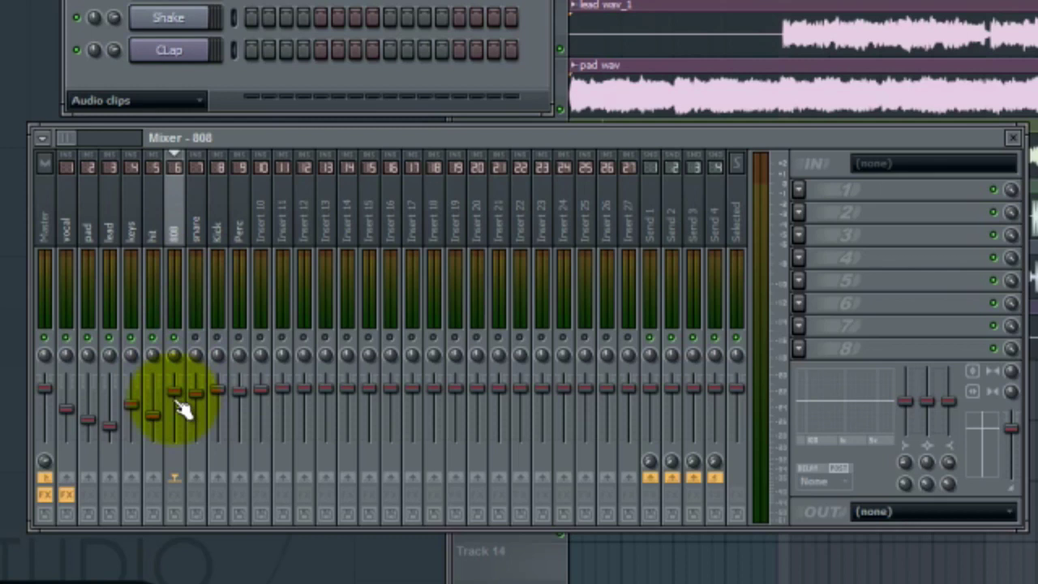
Scroll the 808 insert's fader down to lower its volume
{"action": "scroll", "coordinate": [181, 416], "scroll_direction": "down", "scroll_amount": 2}
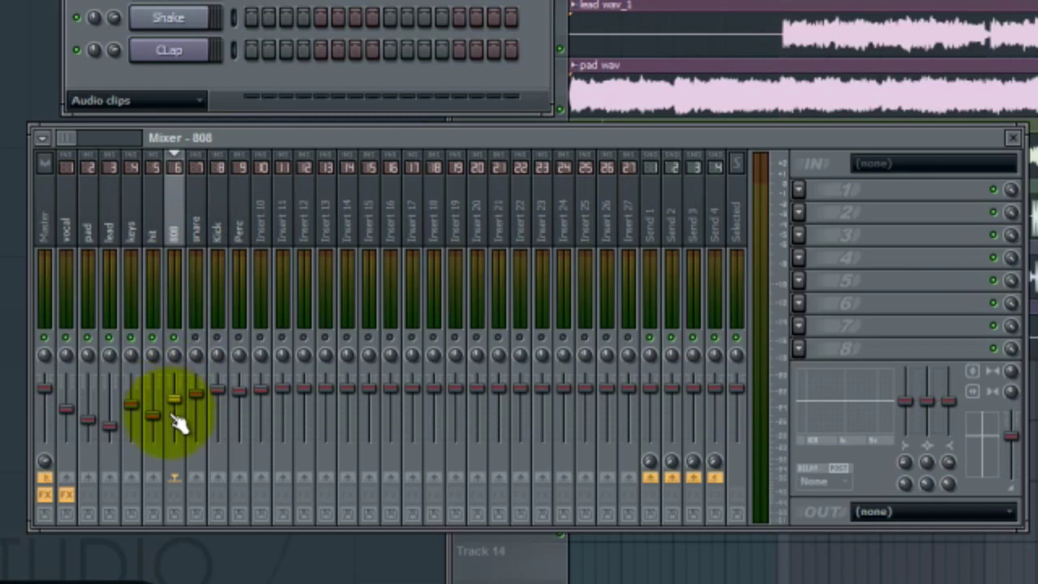
{"action": "scroll", "coordinate": [180, 422], "scroll_direction": "down", "scroll_amount": 3}
{"action": "scroll", "coordinate": [180, 448], "scroll_direction": "down", "scroll_amount": 3}
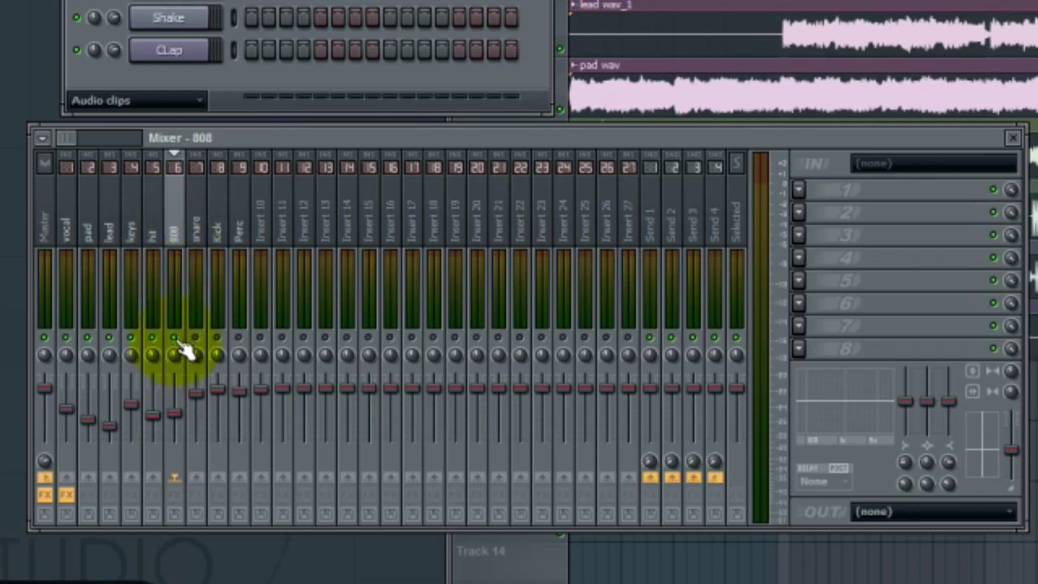
Lower the snare slightly, then turn the Kick and Perc faders down
{"action": "left_click", "coordinate": [201, 225]}
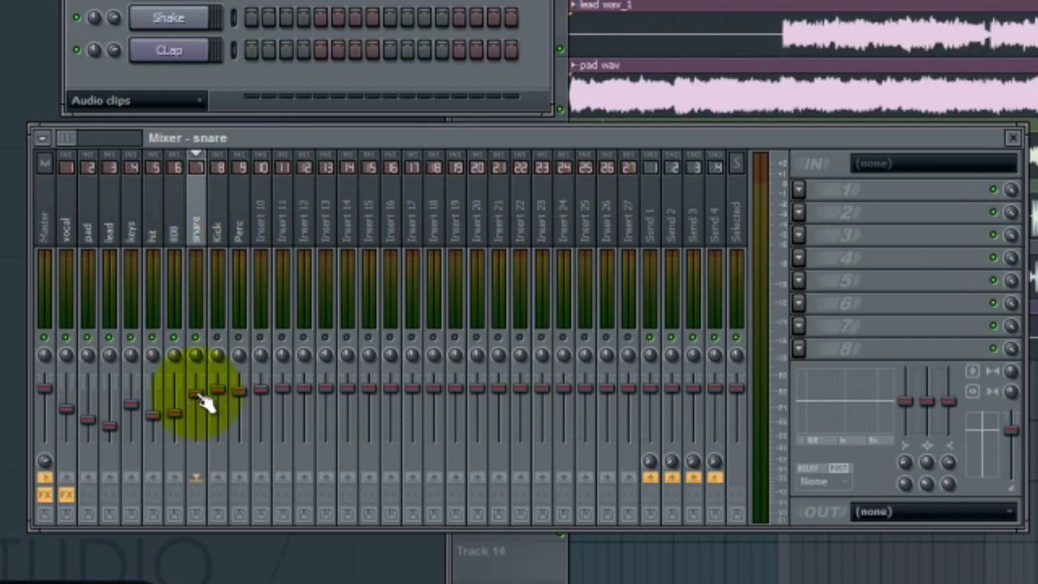
{"action": "left_click_drag", "start_coordinate": [207, 406], "coordinate": [209, 401]}
{"action": "left_click", "coordinate": [224, 229]}
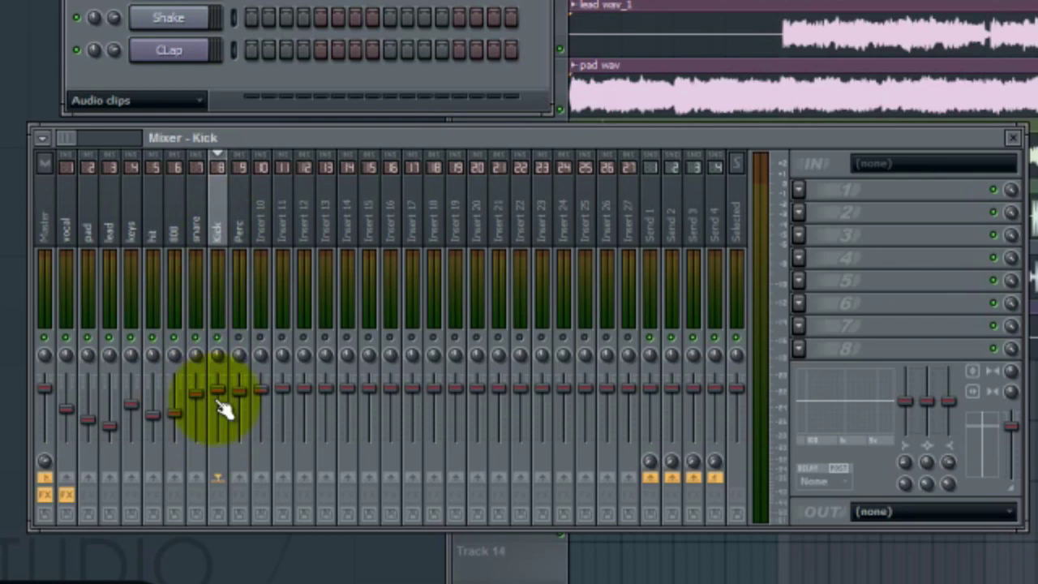
{"action": "left_click_drag", "start_coordinate": [223, 397], "coordinate": [223, 436]}
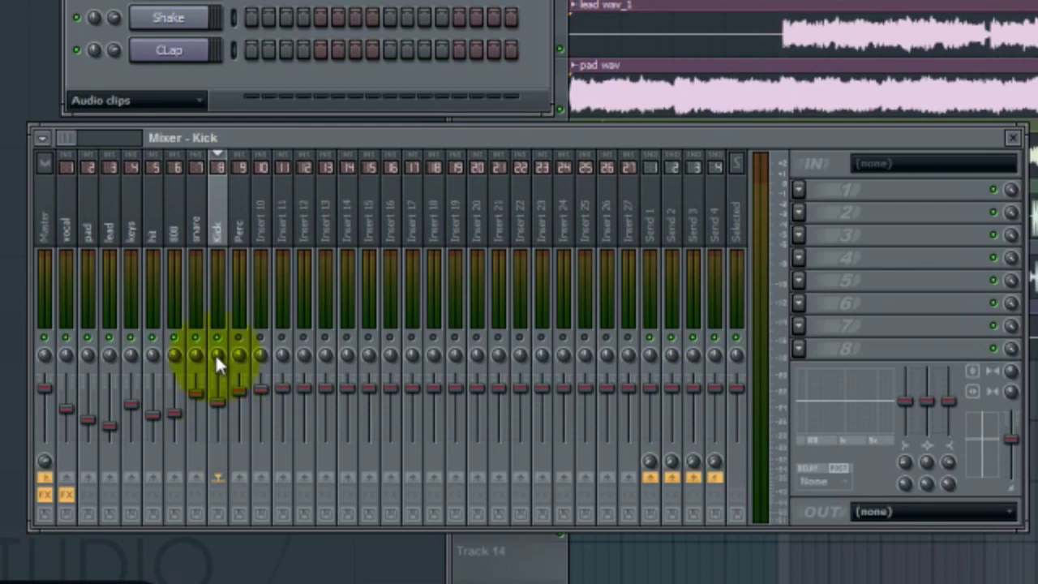
{"action": "left_click", "coordinate": [239, 229]}
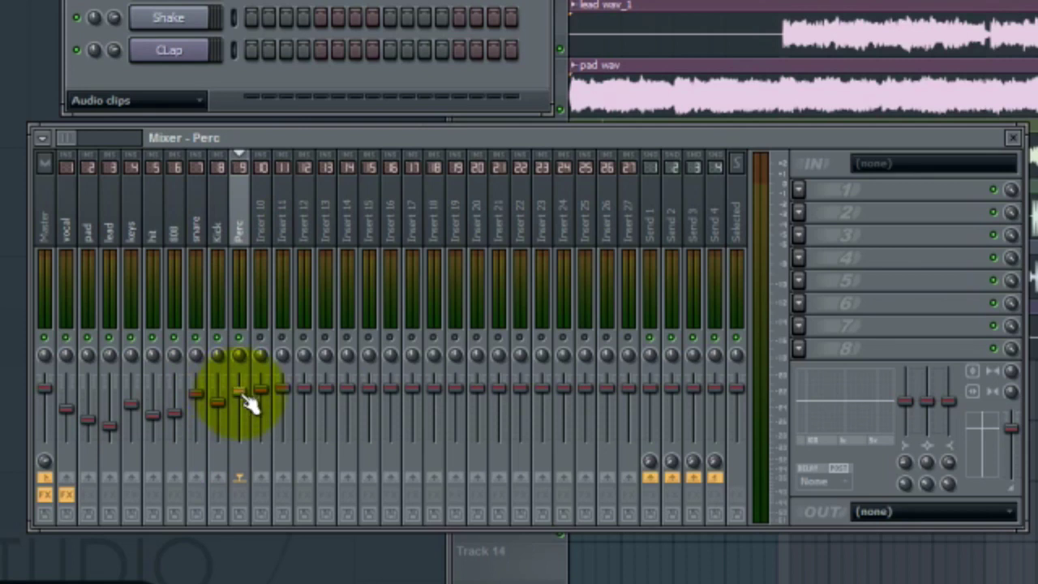
{"action": "left_click_drag", "start_coordinate": [251, 406], "coordinate": [255, 459]}
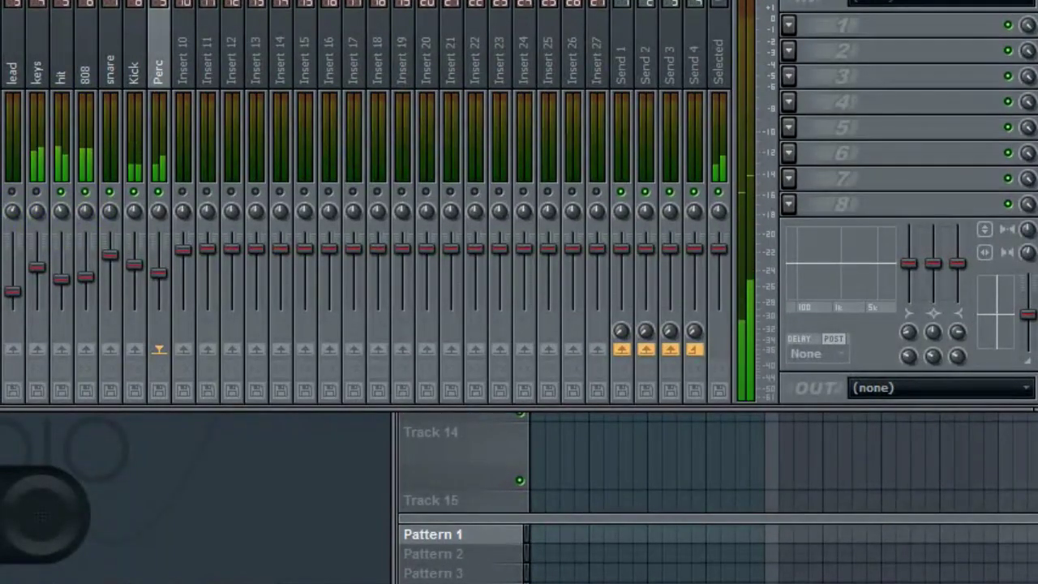
Bring up the hit insert in the mixer while the beat keeps playing
{"action": "left_click", "coordinate": [66, 48]}
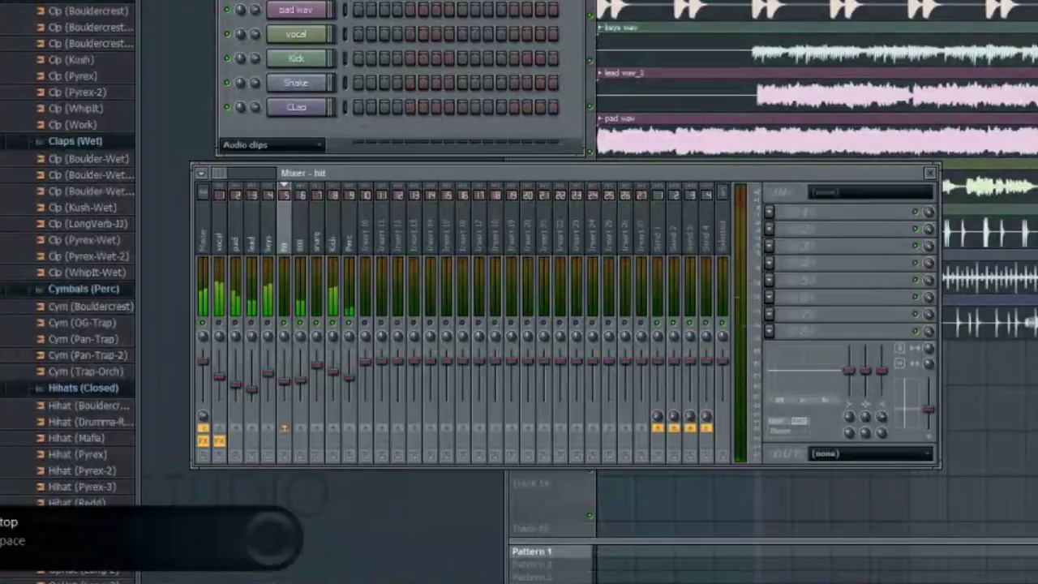
Restart the beat to check the lowered levels, then select the lead insert
{"action": "left_click", "coordinate": [265, 329]}
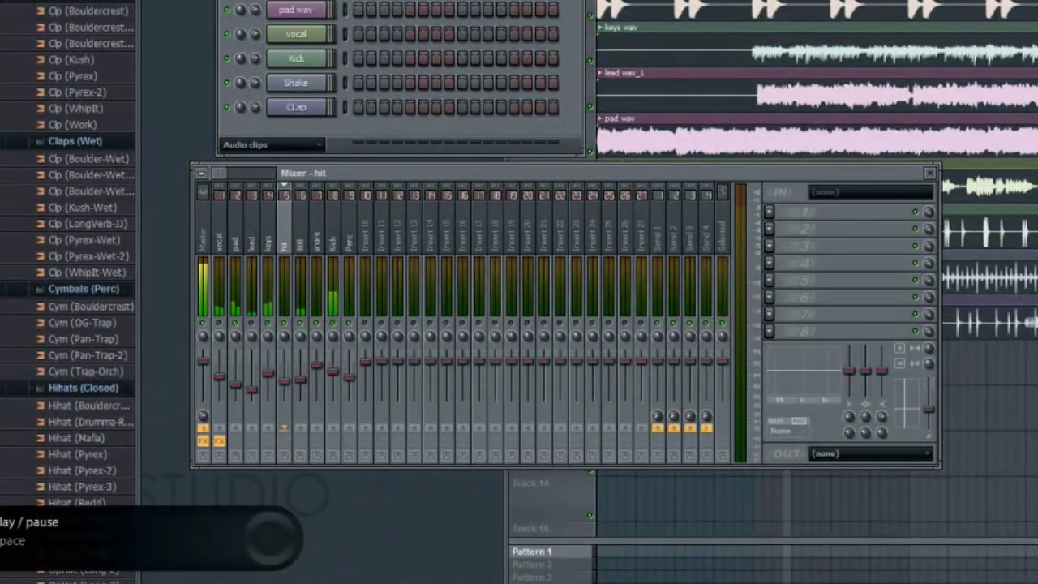
{"action": "key", "text": "space"}
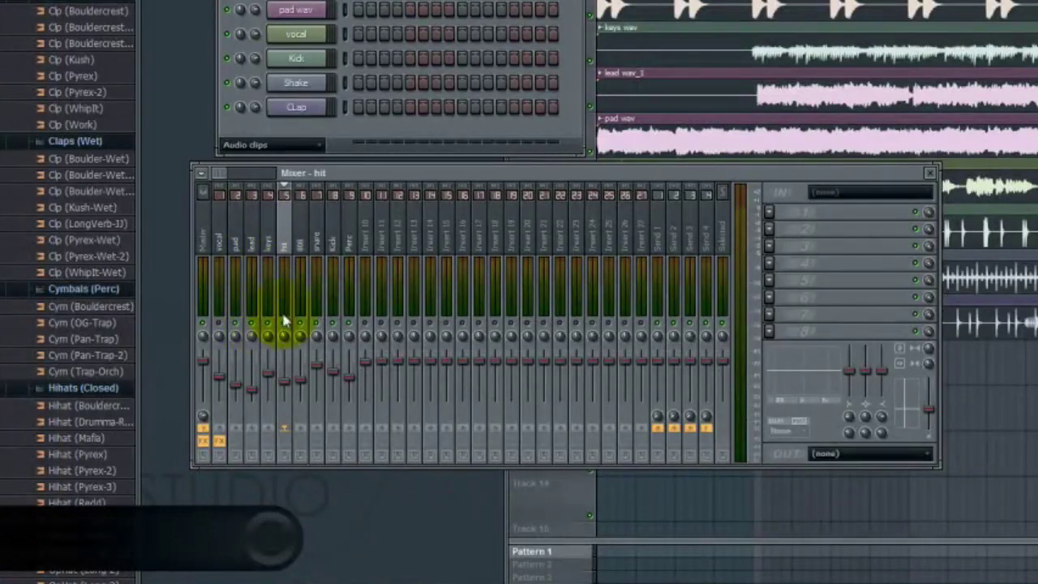
{"action": "key", "text": "space"}
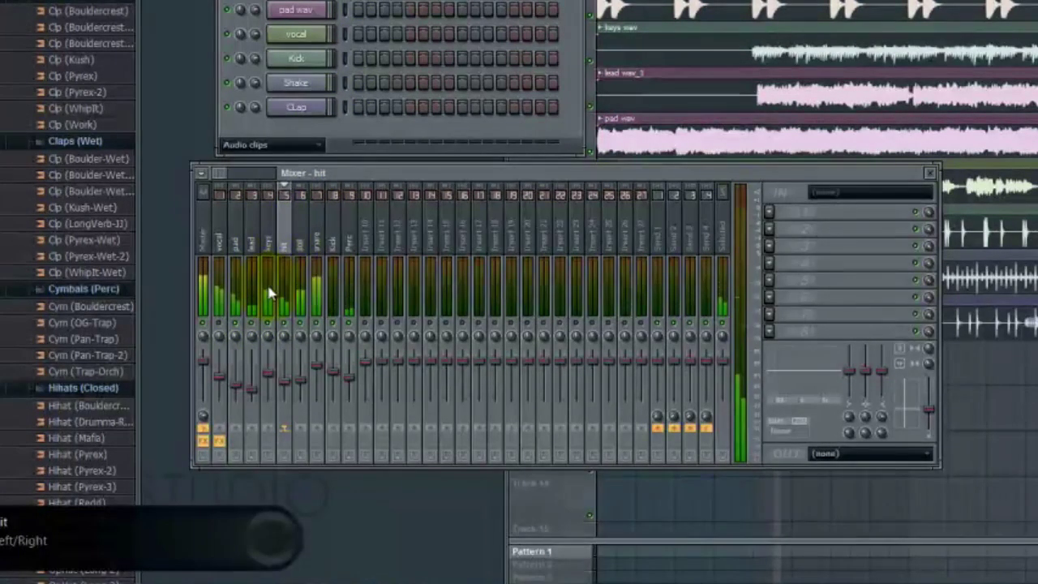
{"action": "left_click", "coordinate": [253, 247]}
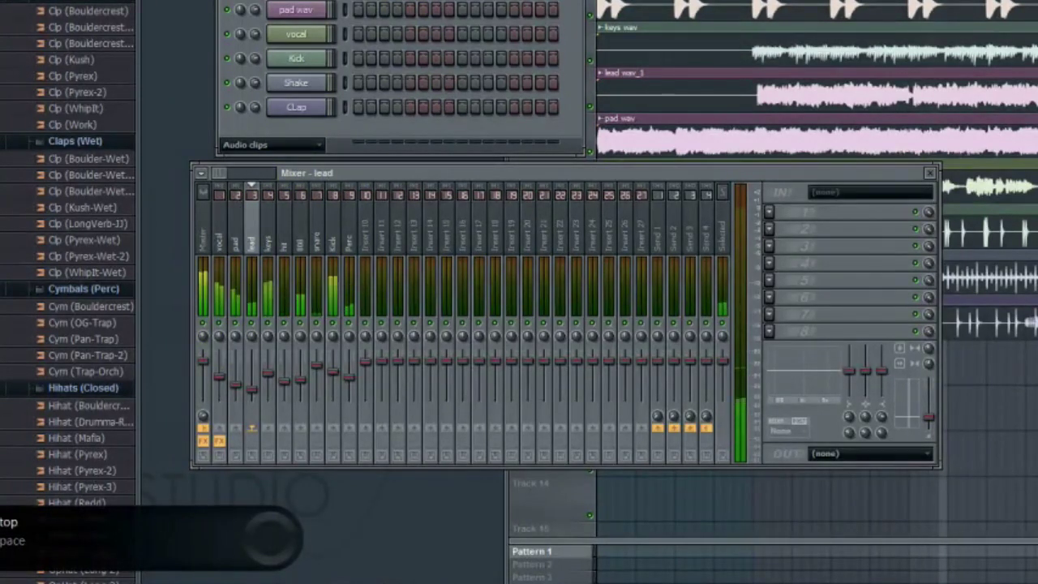
Select the Master insert to show its Soundgoodizer, and stop the beat
{"action": "left_click", "coordinate": [207, 231]}
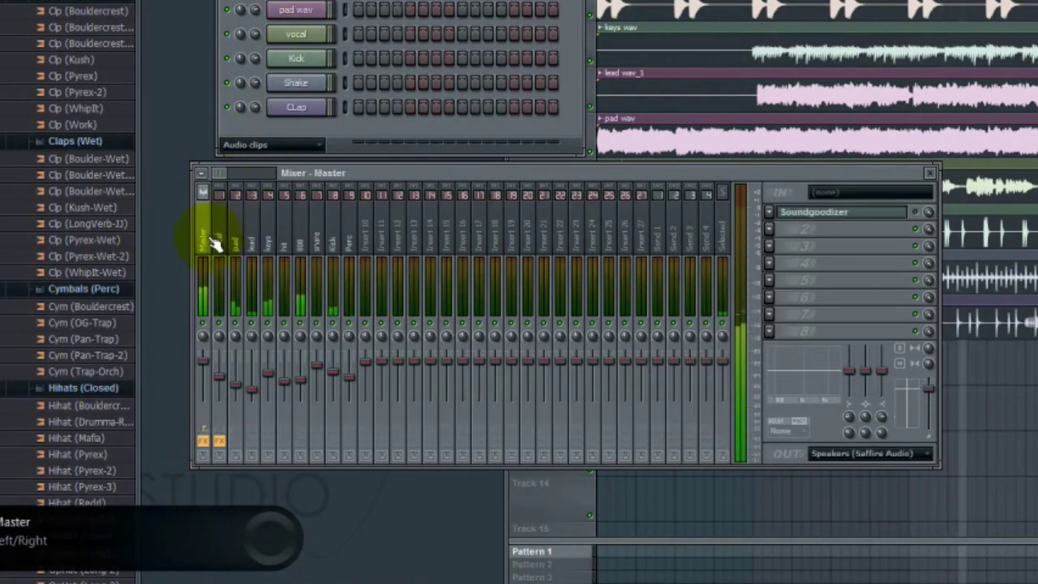
{"action": "key", "text": "space"}
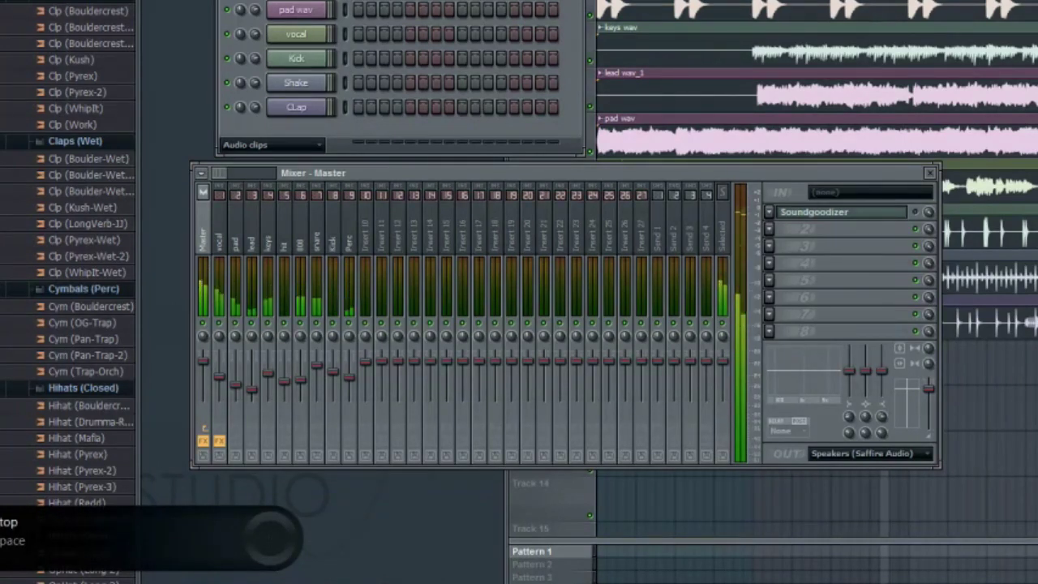
{"action": "key", "text": "space"}
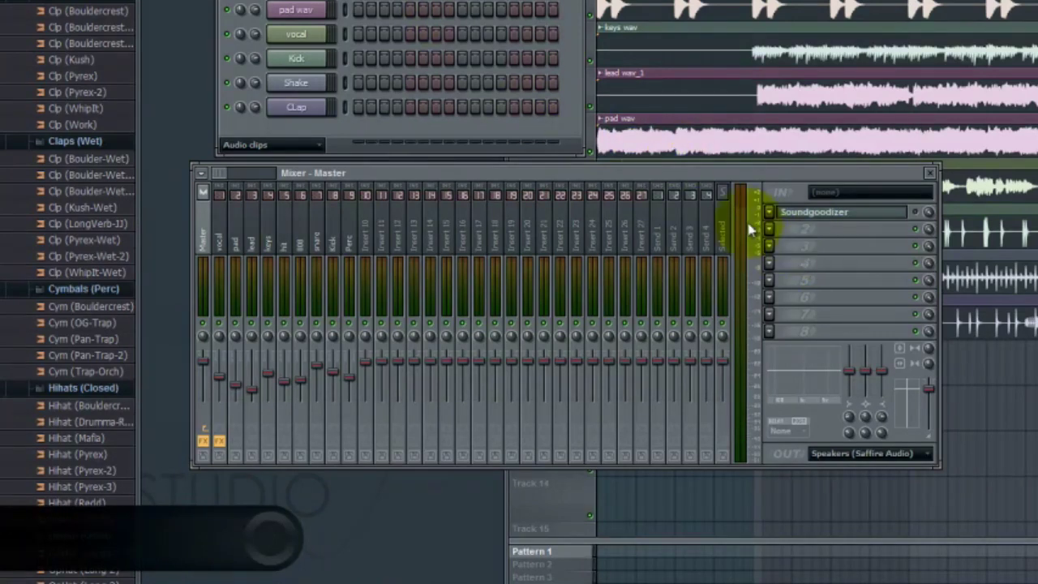
Open the Master's Soundgoodizer, move its window over the mixer, and bypass it for the dry mix
{"action": "left_click", "coordinate": [847, 213]}
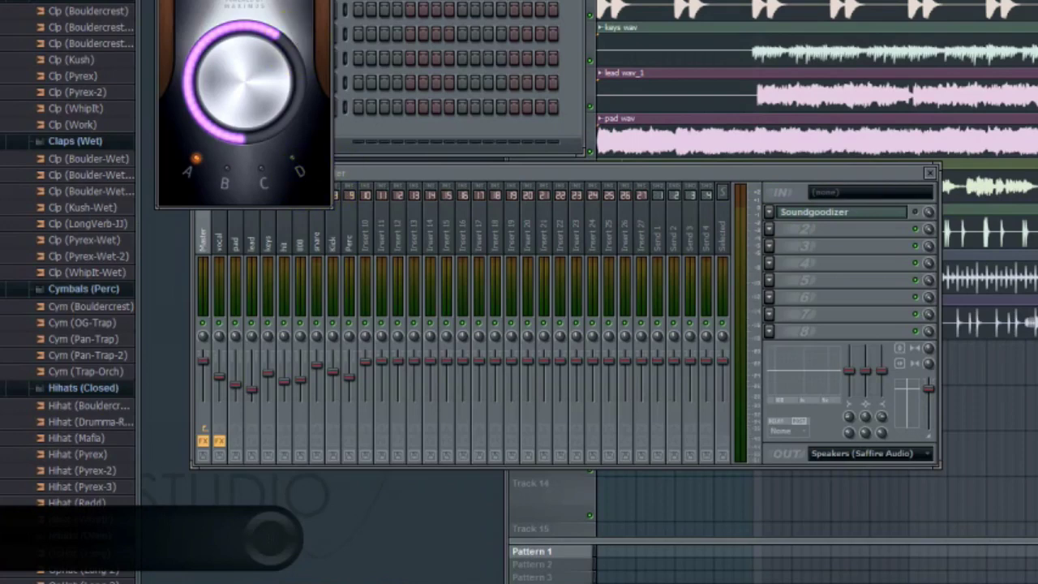
{"action": "left_click_drag", "start_coordinate": [276, 195], "coordinate": [480, 31]}
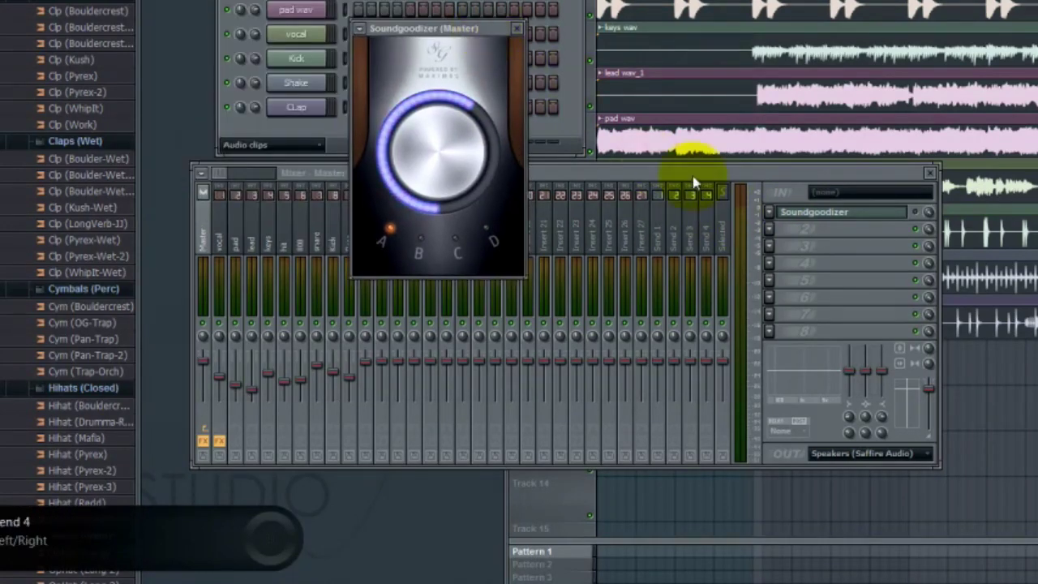
{"action": "left_click", "coordinate": [924, 218]}
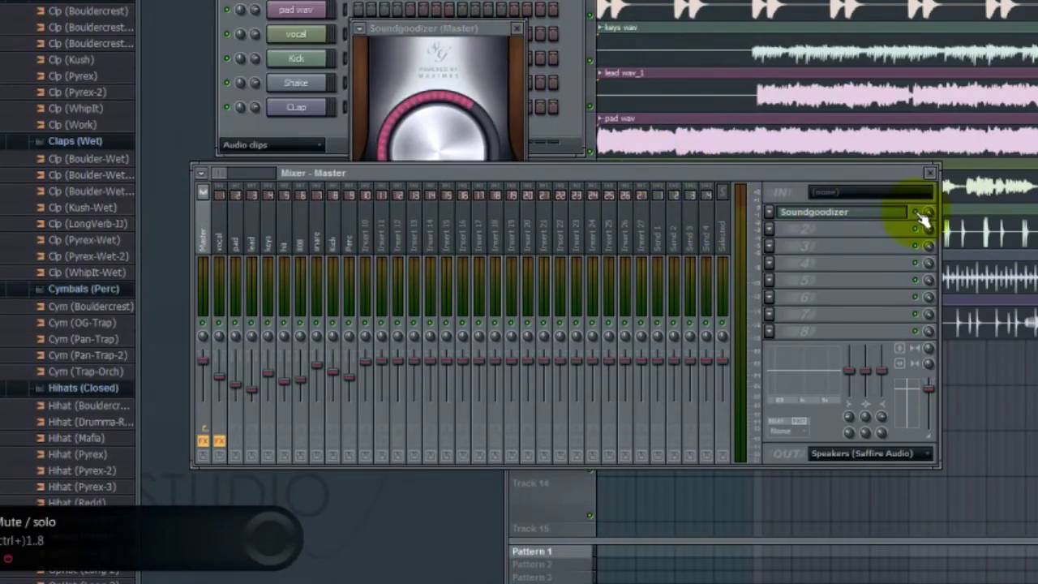
{"action": "left_click", "coordinate": [479, 29]}
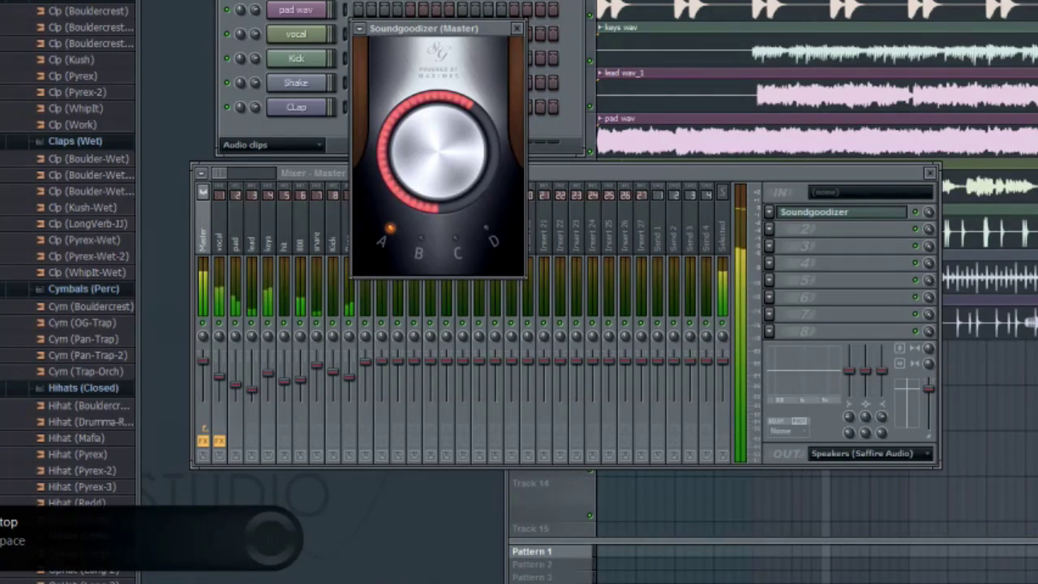
Switch Soundgoodizer back on and off repeatedly while playing the beat to compare, then stop
{"action": "key", "text": "space"}
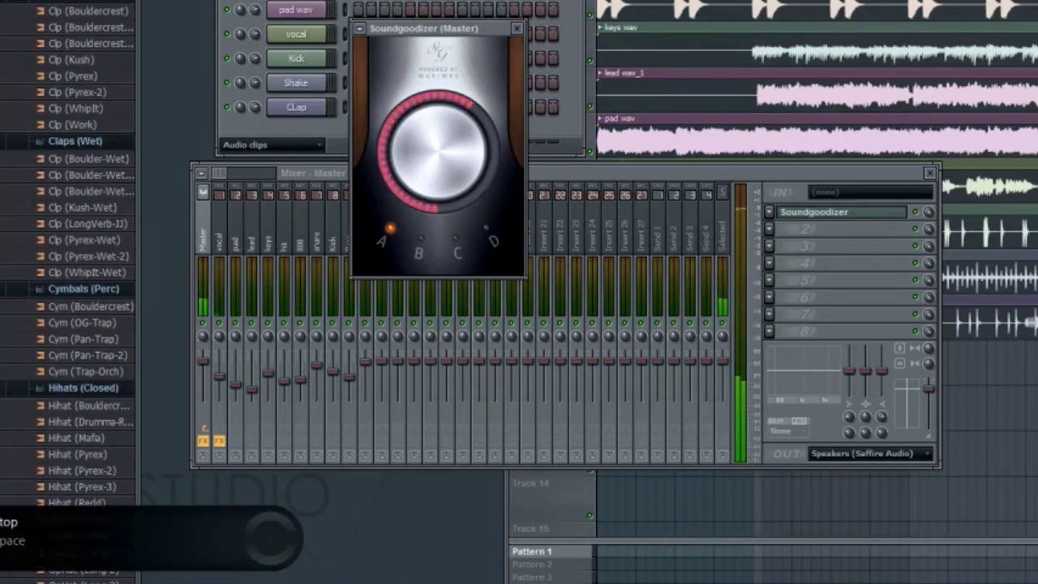
{"action": "left_click", "coordinate": [915, 214]}
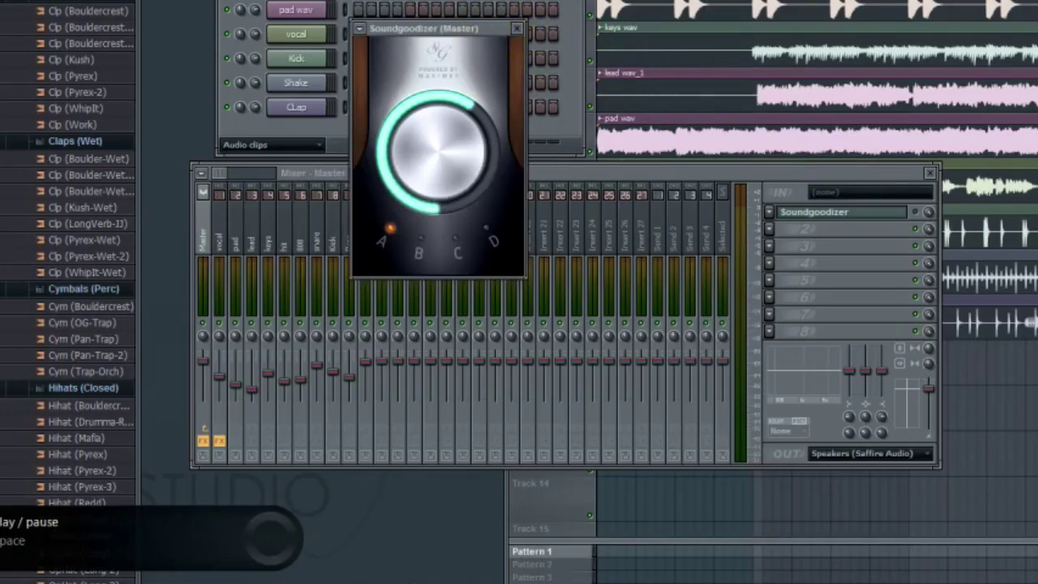
{"action": "key", "text": "space"}
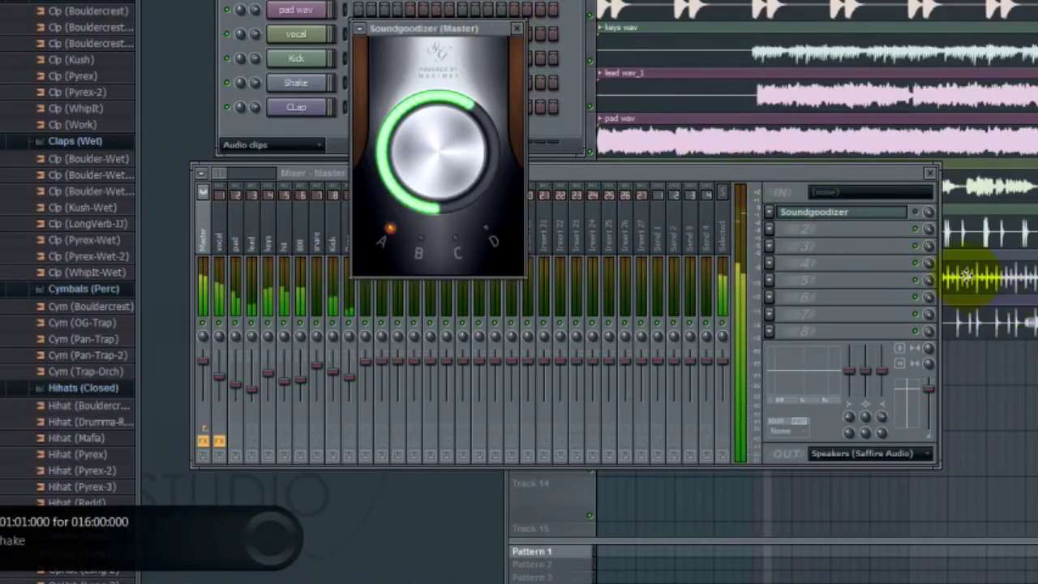
{"action": "left_click", "coordinate": [920, 214]}
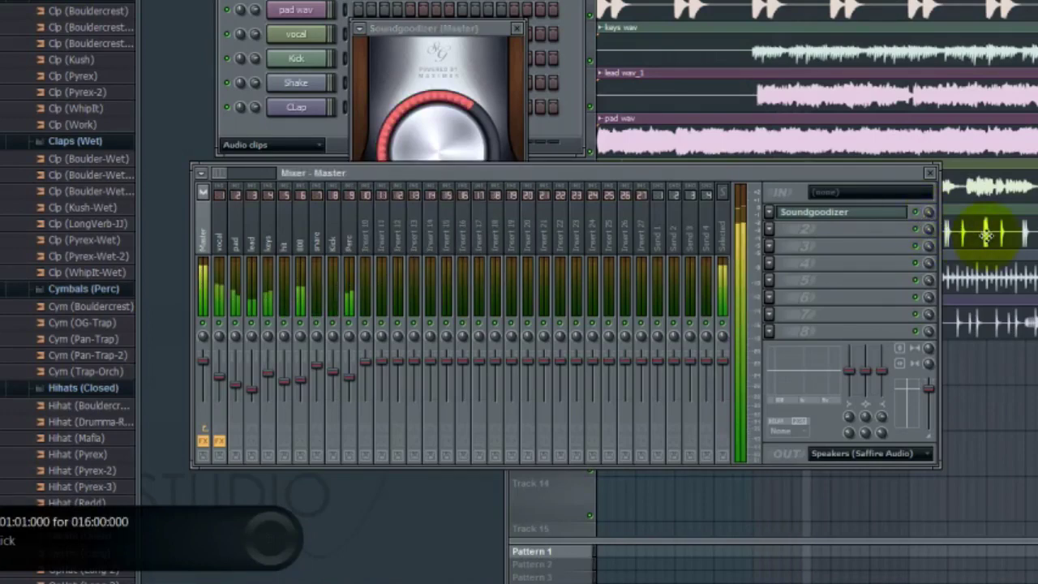
{"action": "left_click", "coordinate": [493, 40]}
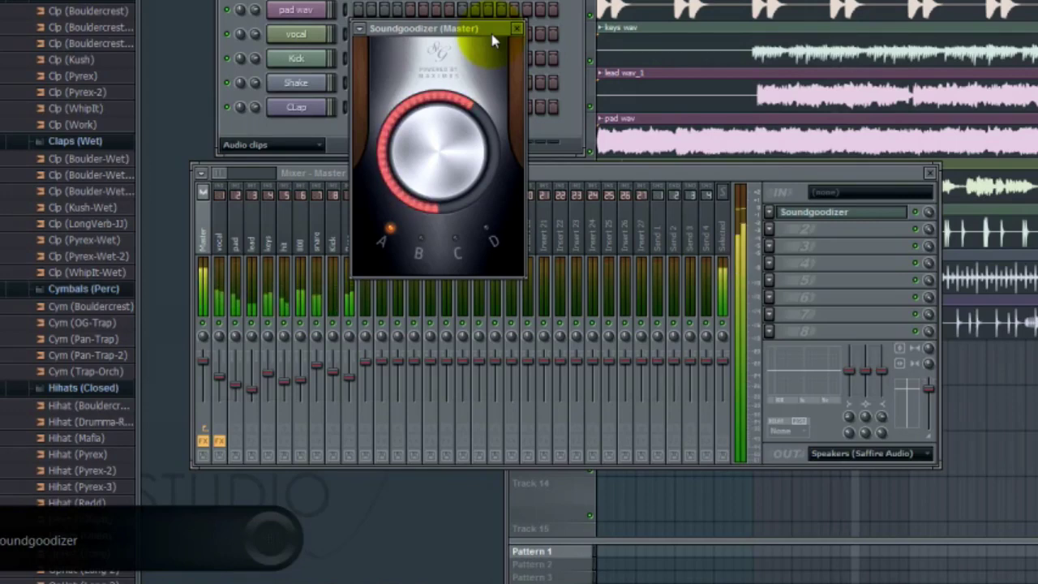
{"action": "left_click", "coordinate": [918, 215]}
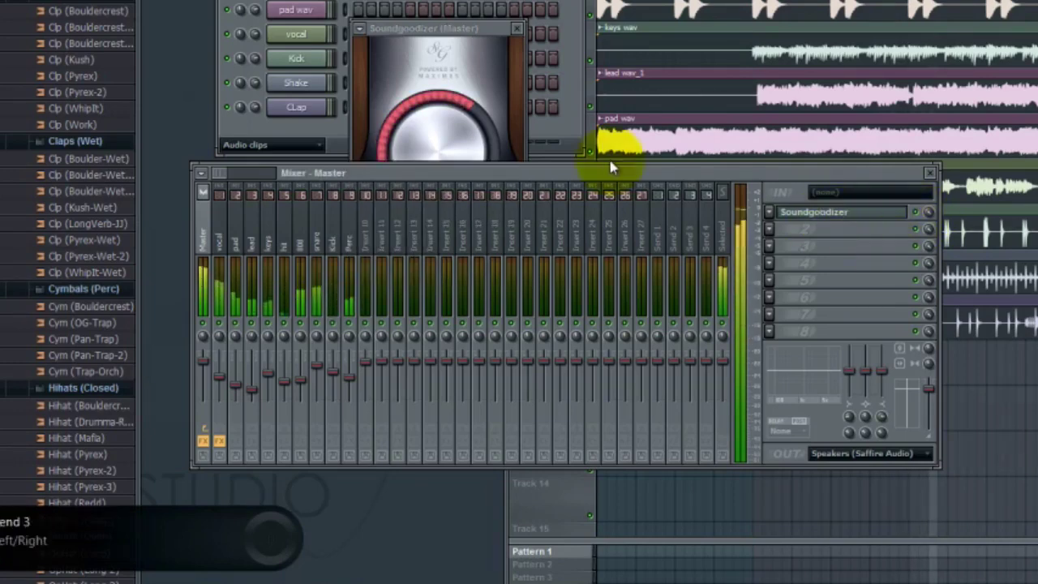
{"action": "left_click", "coordinate": [489, 30]}
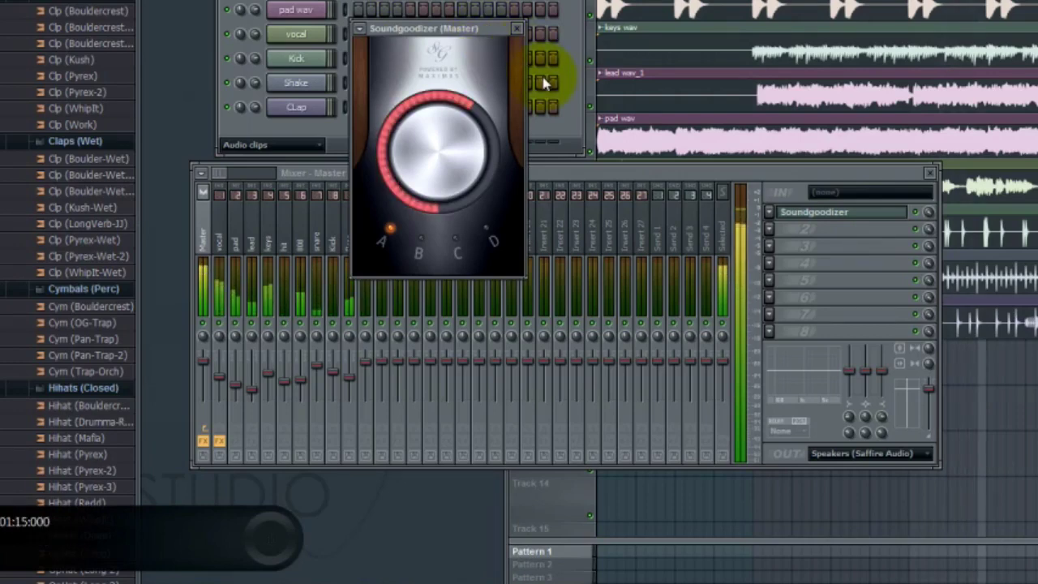
{"action": "key", "text": "space"}
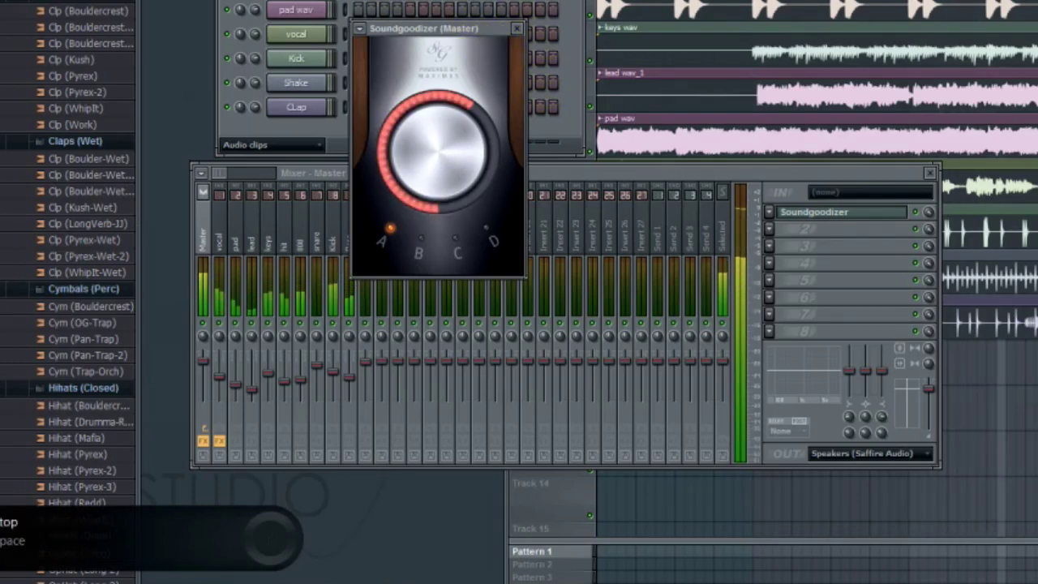